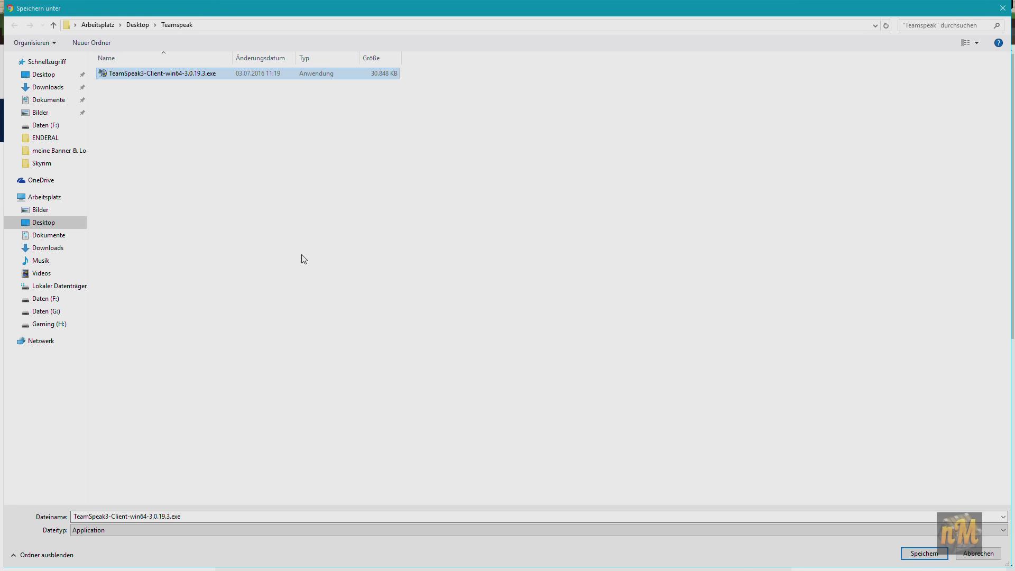
- Cancel saving the download and launch the existing TeamSpeak3-Client-win64-3.0.19.3.exe installer from the Teamspeak folder
{"action": "left_click", "coordinate": [978, 552]}
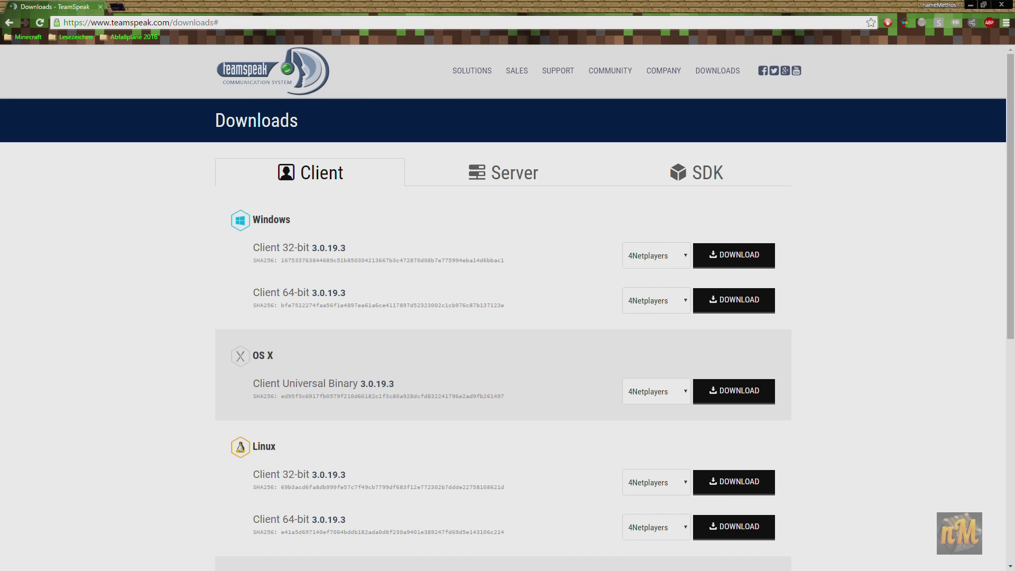
{"action": "key", "text": "alt+Tab"}
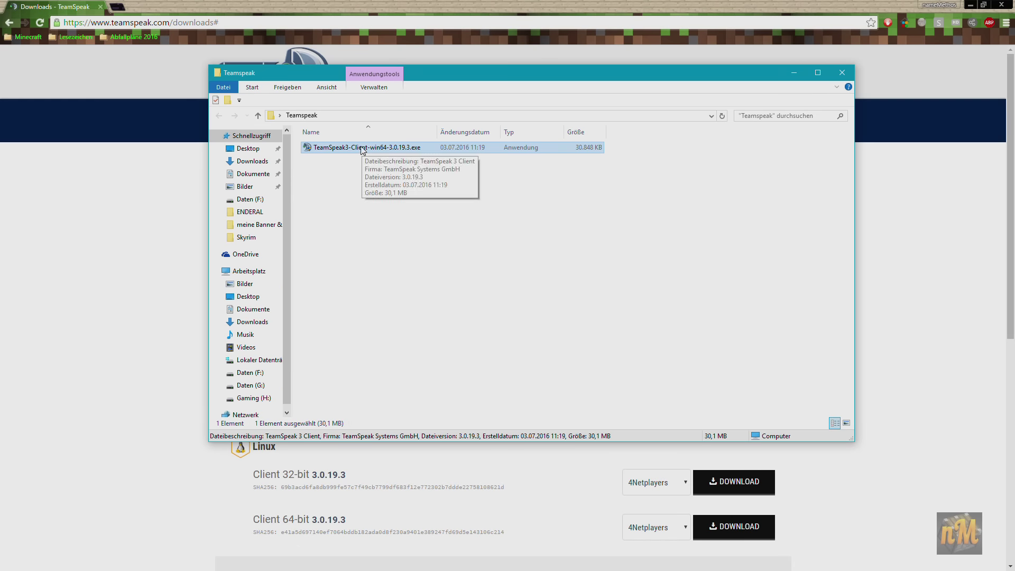
{"action": "right_click", "coordinate": [363, 150]}
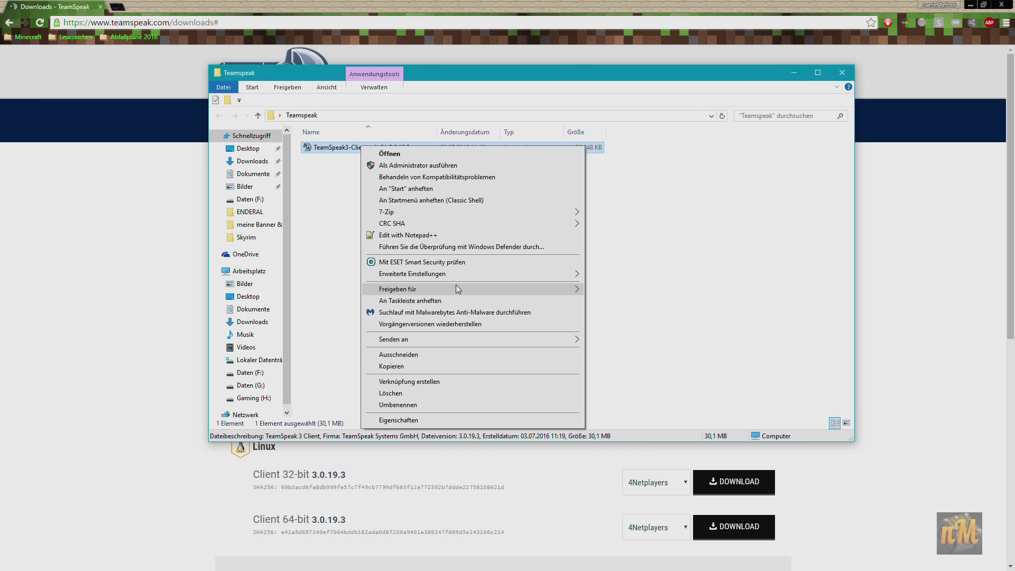
{"action": "mouse_move", "coordinate": [456, 285]}
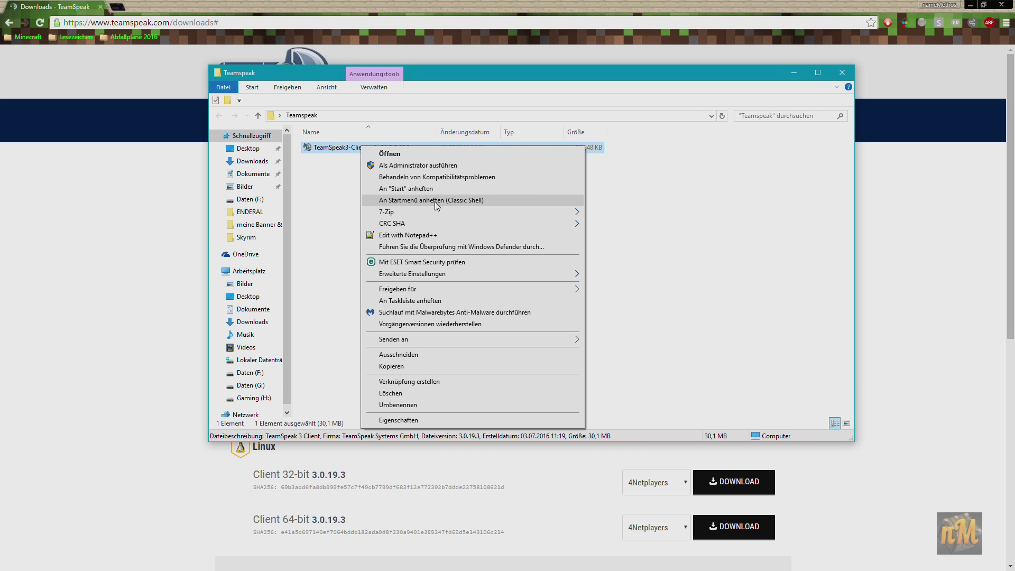
{"action": "left_click", "coordinate": [392, 153]}
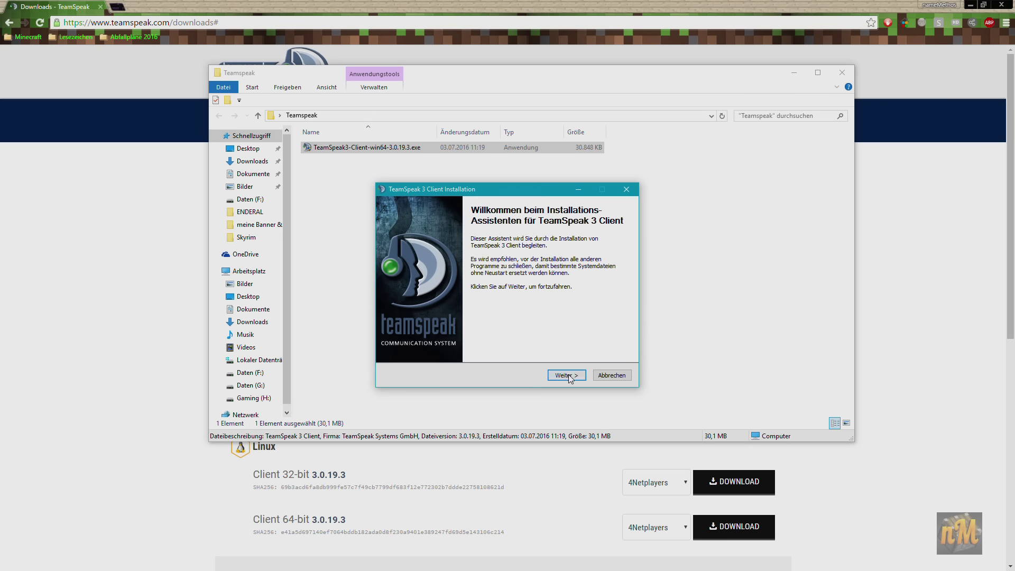
- Continue to the installer's license agreement, go through it to the end and accept its terms
{"action": "left_click", "coordinate": [566, 375]}
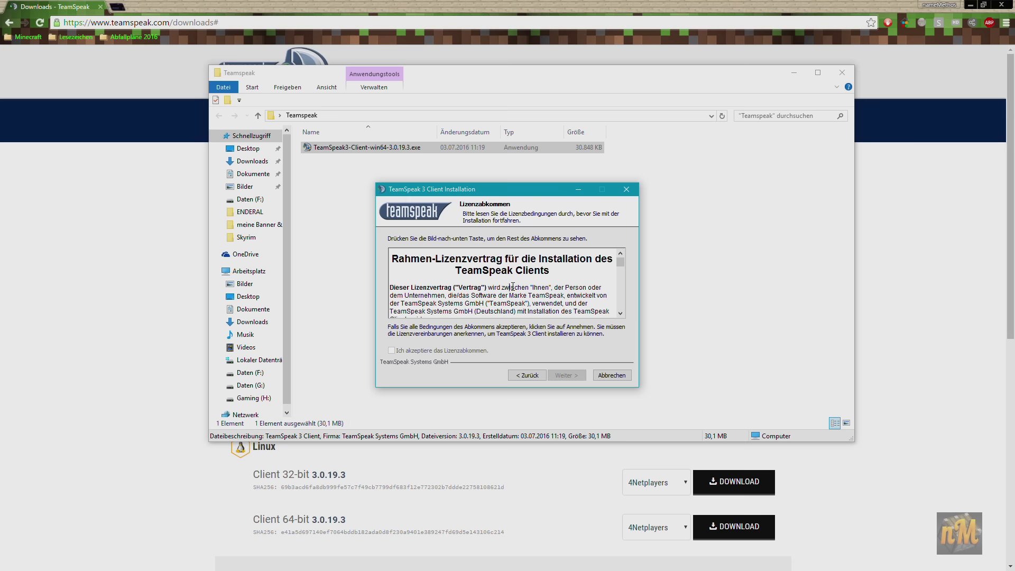
{"action": "scroll", "coordinate": [512, 286], "scroll_direction": "down", "scroll_amount": 10}
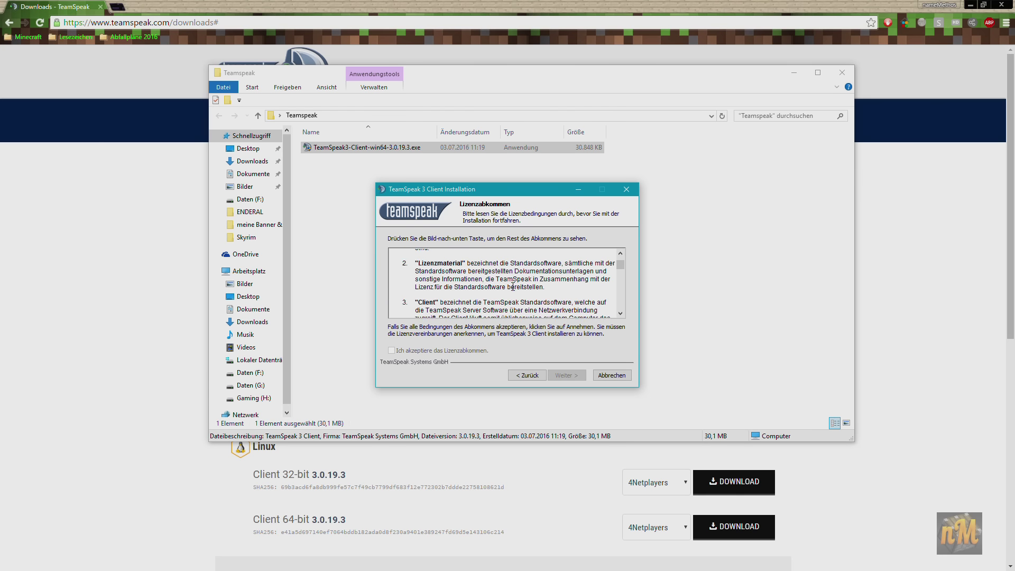
{"action": "scroll", "coordinate": [506, 286], "scroll_direction": "down", "scroll_amount": 10}
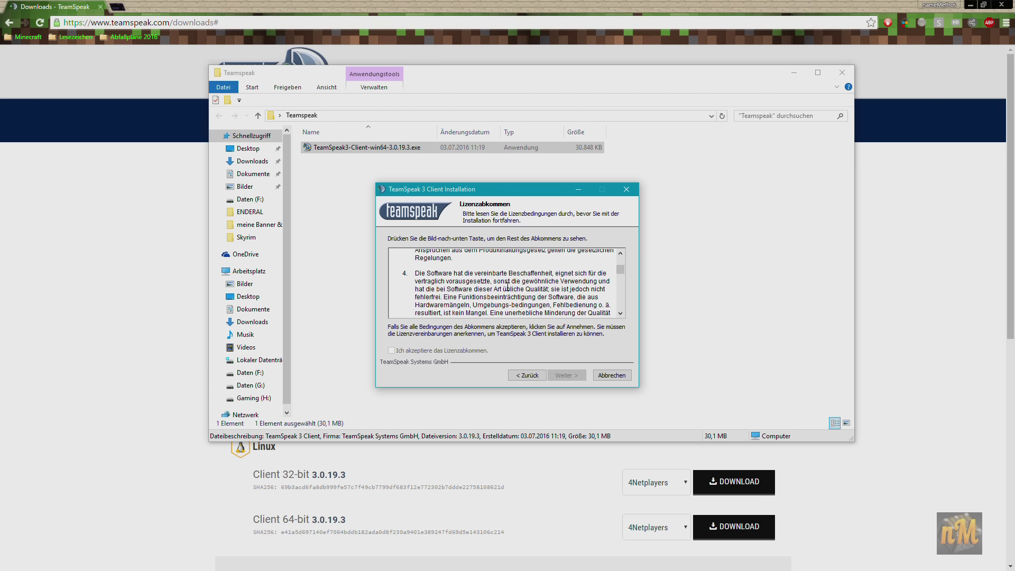
{"action": "scroll", "coordinate": [507, 286], "scroll_direction": "down", "scroll_amount": 5}
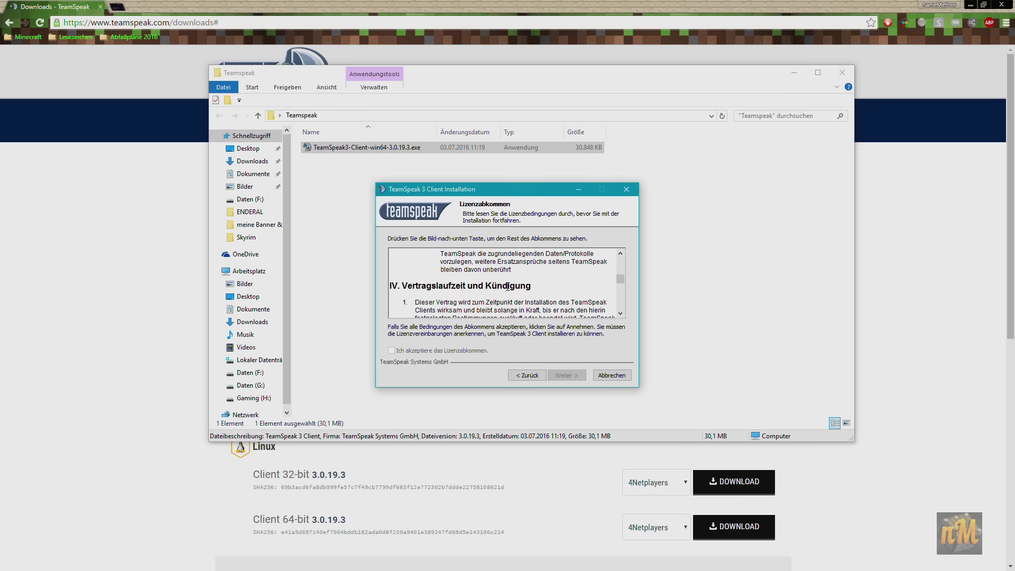
{"action": "scroll", "coordinate": [507, 287], "scroll_direction": "down", "scroll_amount": 10}
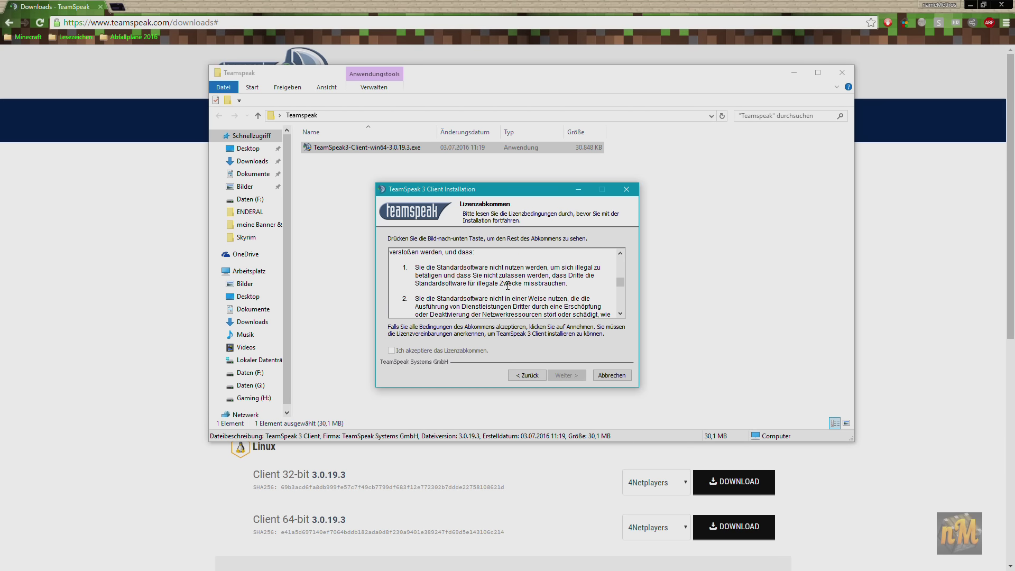
{"action": "scroll", "coordinate": [508, 286], "scroll_direction": "down", "scroll_amount": 10}
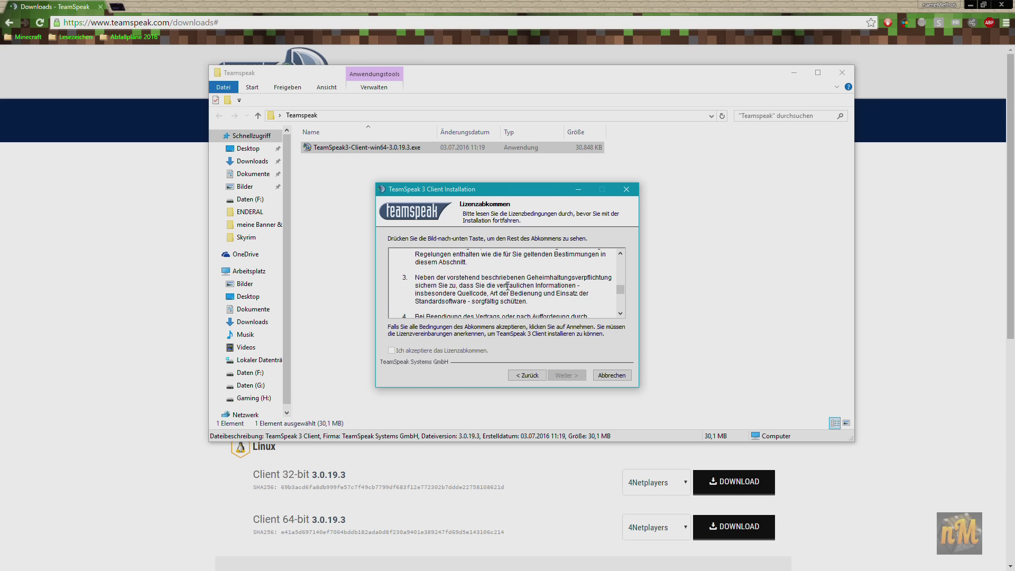
{"action": "scroll", "coordinate": [507, 286], "scroll_direction": "down", "scroll_amount": 10}
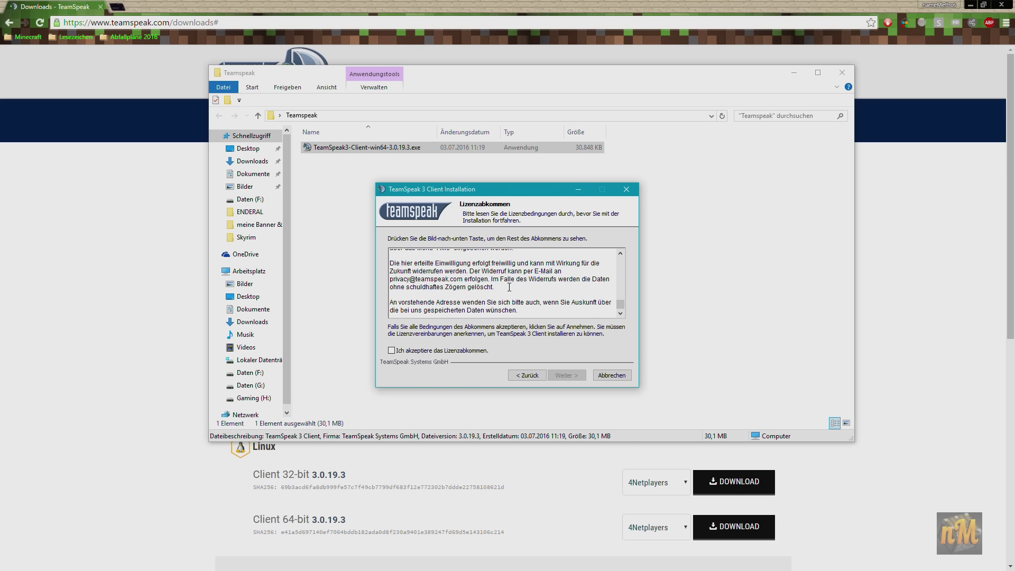
{"action": "scroll", "coordinate": [511, 288], "scroll_direction": "up", "scroll_amount": 5}
{"action": "scroll", "coordinate": [511, 287], "scroll_direction": "down", "scroll_amount": 5}
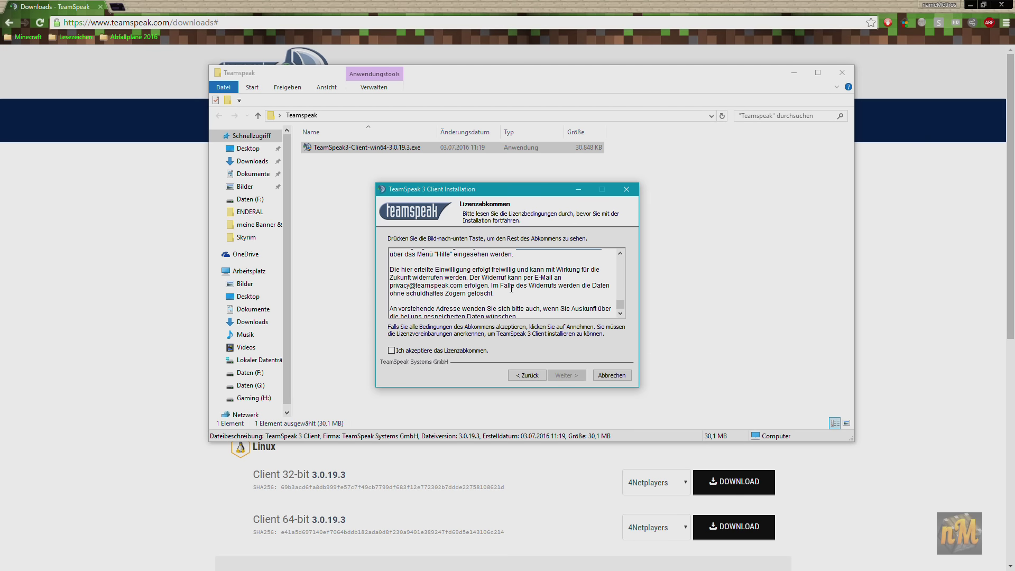
{"action": "left_click", "coordinate": [391, 351]}
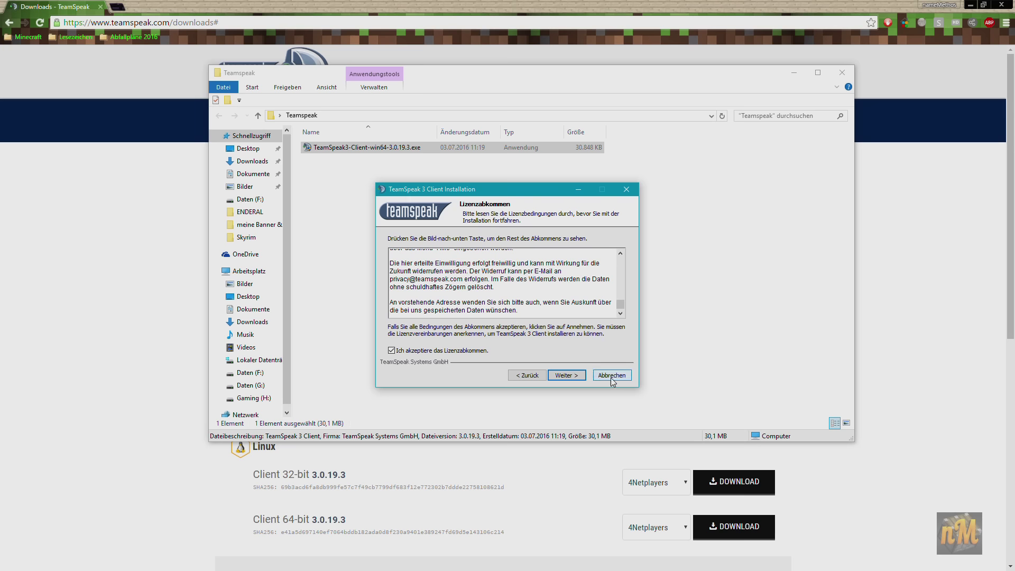
- Abort the TeamSpeak 3 Client installation and minimize the folder and browser windows
{"action": "left_click", "coordinate": [626, 189]}
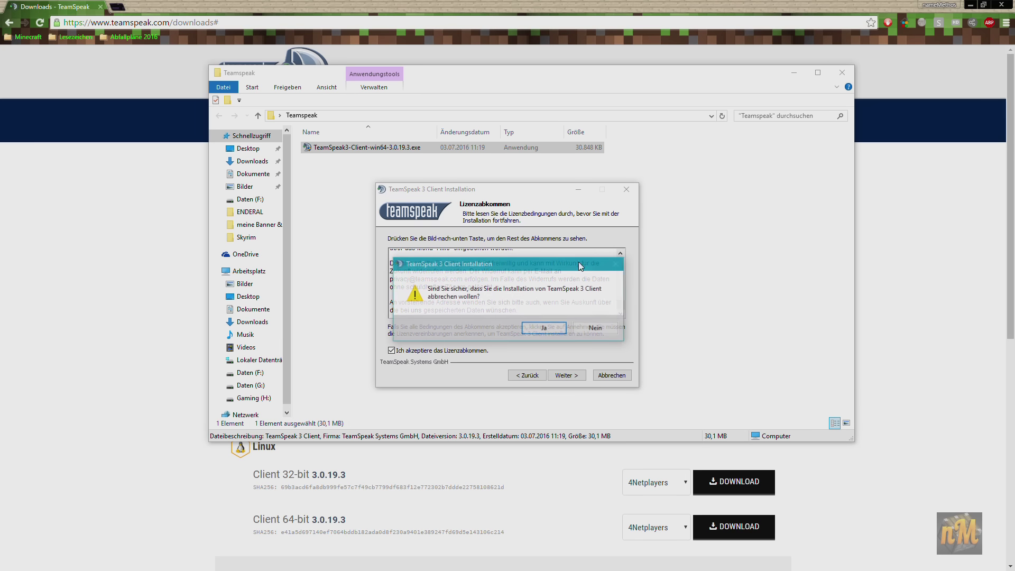
{"action": "left_click", "coordinate": [553, 332]}
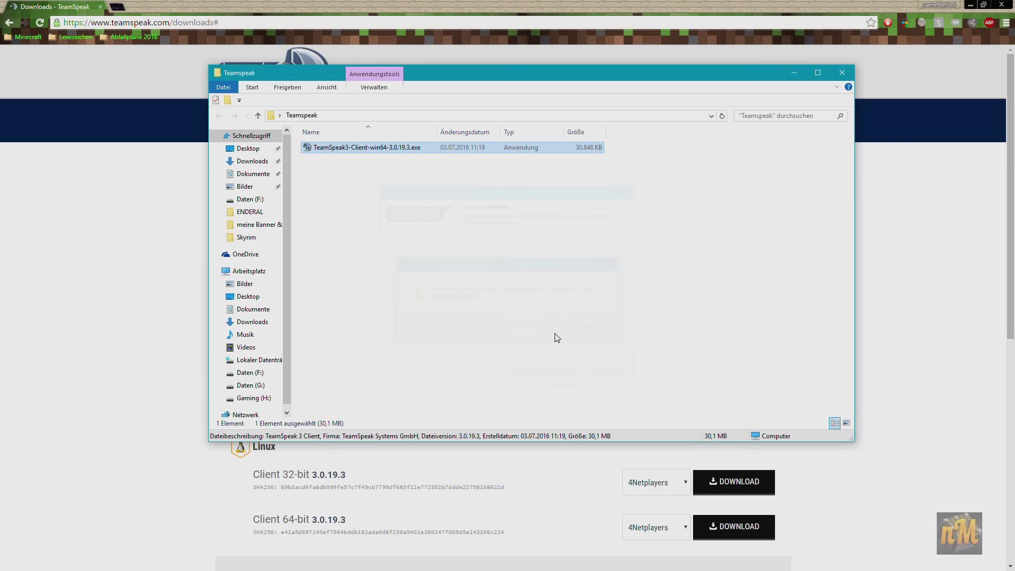
{"action": "left_click", "coordinate": [794, 72]}
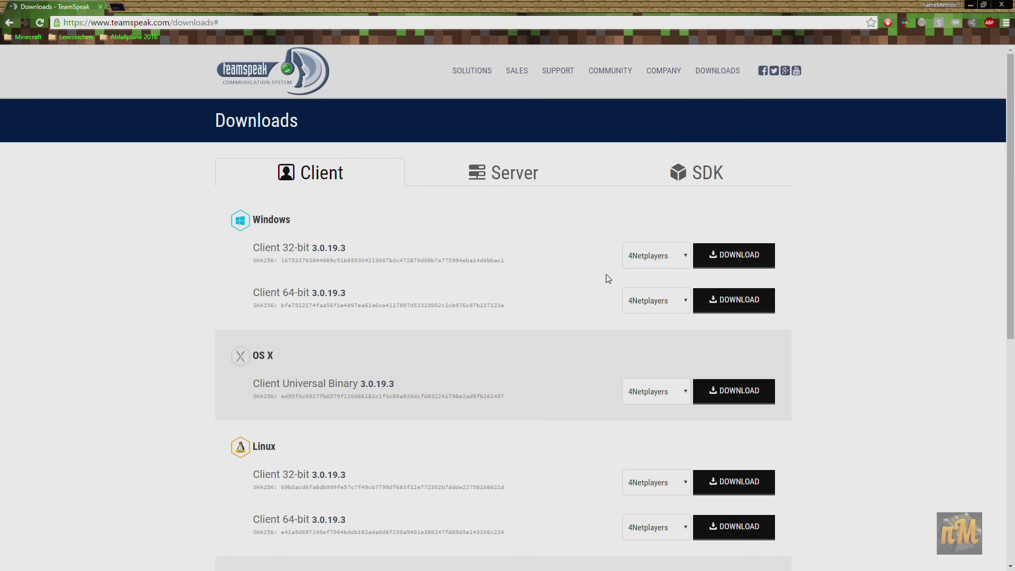
{"action": "left_click", "coordinate": [970, 5]}
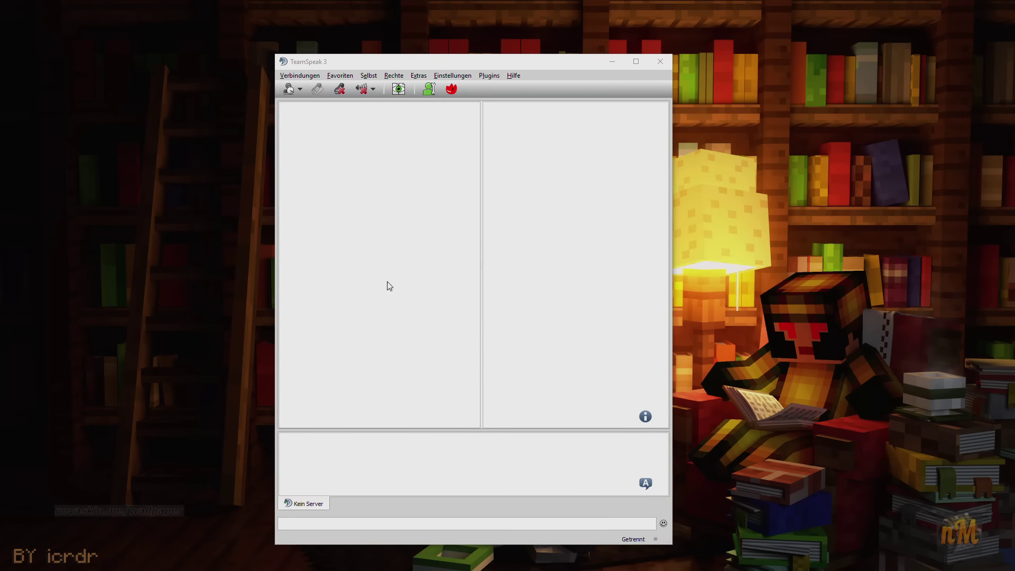
- Start a new server connection in the TeamSpeak 3 client and set the server address to ts.namemethos.de
{"action": "left_click", "coordinate": [306, 77]}
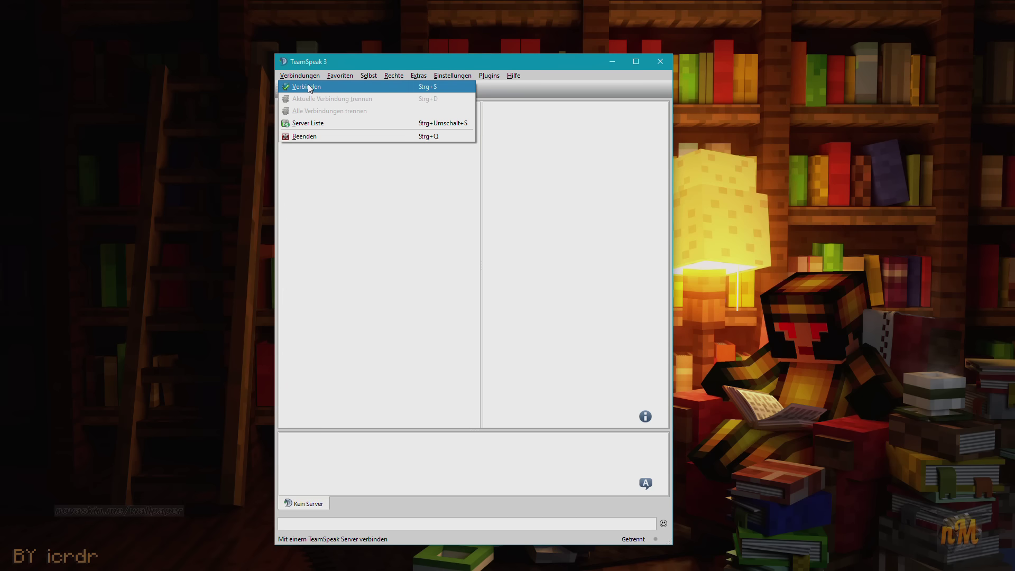
{"action": "left_click", "coordinate": [311, 88]}
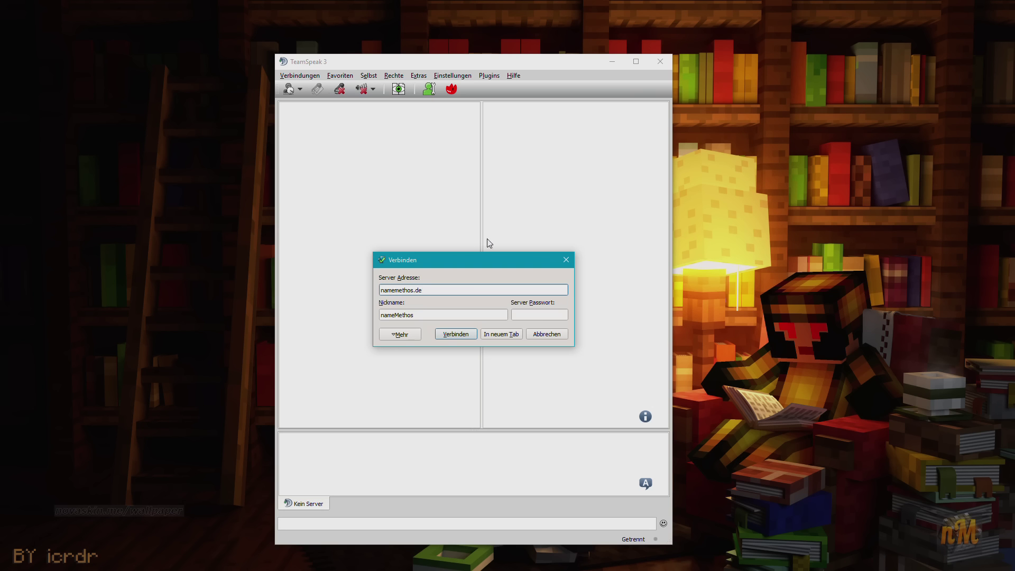
{"action": "type", "text": "ts."}
{"action": "triple_click", "coordinate": [426, 294]}
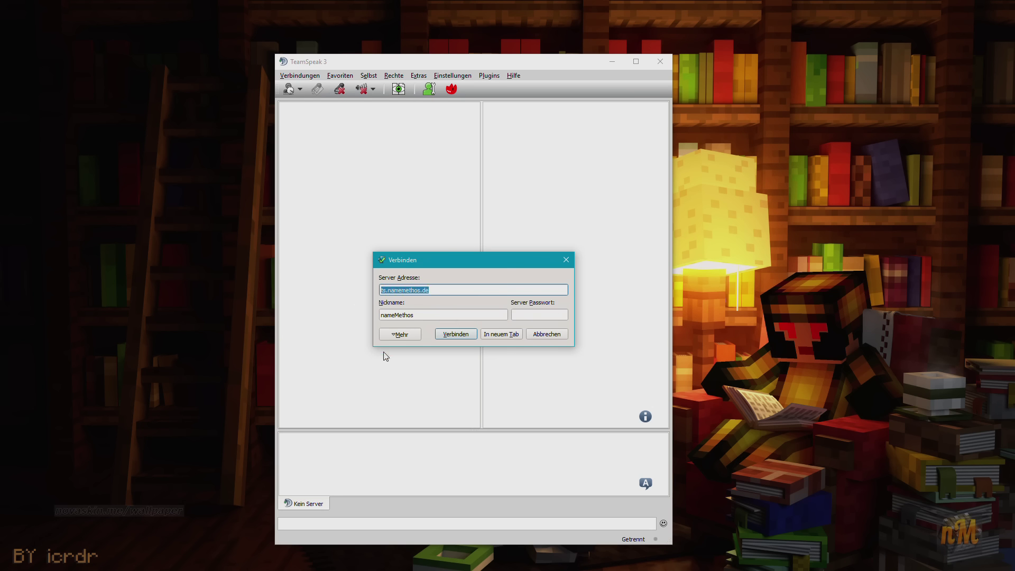
- Keep the prefilled nickname, leave the server password empty and connect to the server
{"action": "left_click", "coordinate": [422, 315]}
{"action": "left_click_drag", "start_coordinate": [417, 315], "coordinate": [364, 314]}
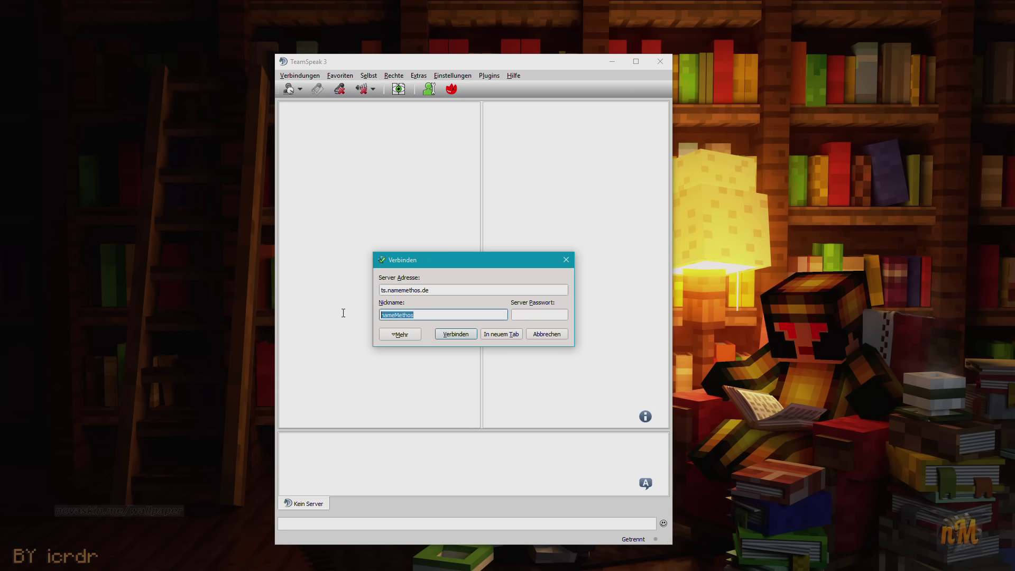
{"action": "left_click", "coordinate": [433, 315]}
{"action": "key", "text": "Tab"}
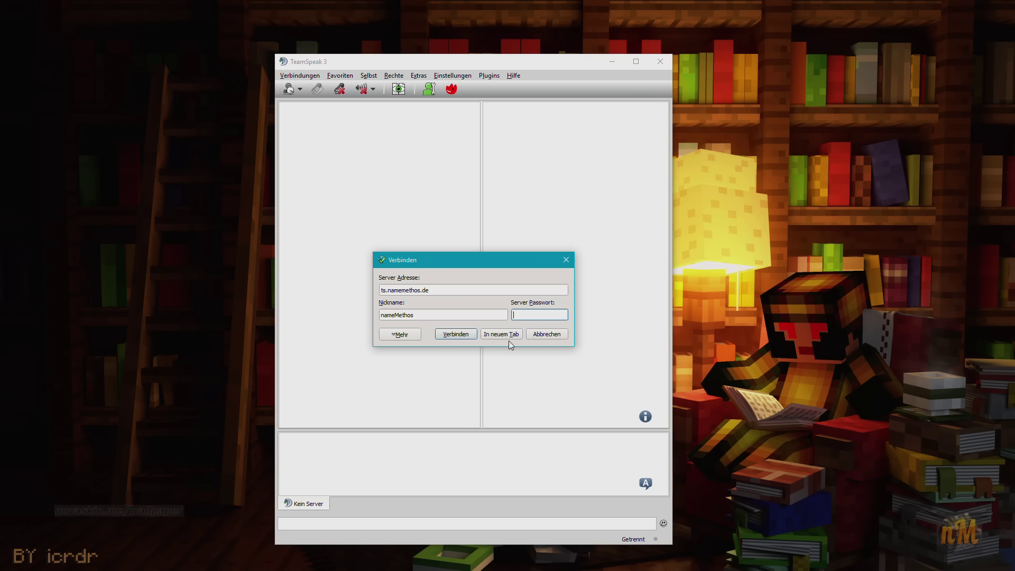
{"action": "left_click", "coordinate": [442, 316]}
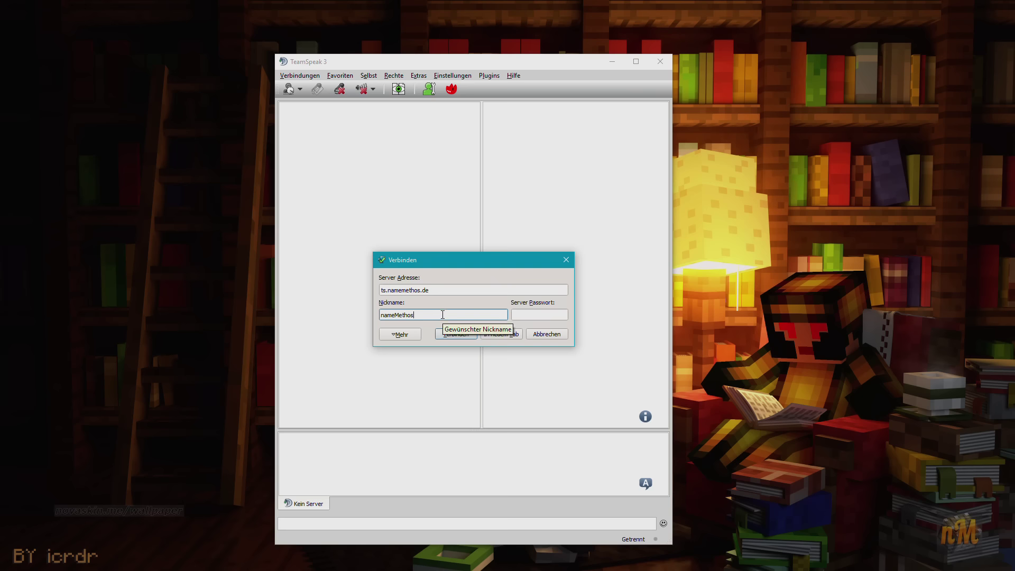
{"action": "left_click", "coordinate": [459, 336]}
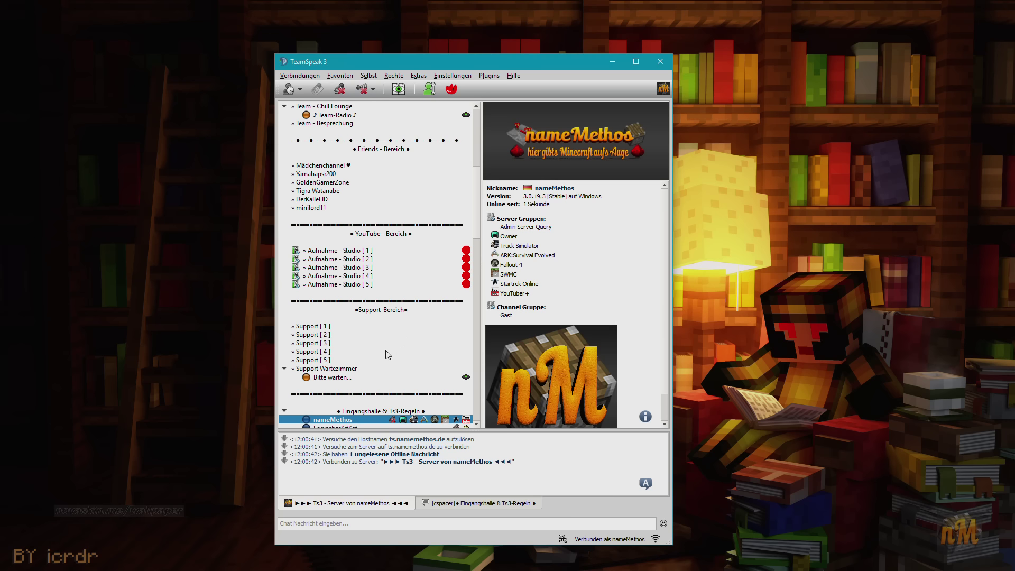
- Join the server owner's channel, located above the Admin-Bereich section of the channel tree
{"action": "scroll", "coordinate": [328, 220], "scroll_direction": "up", "scroll_amount": 10}
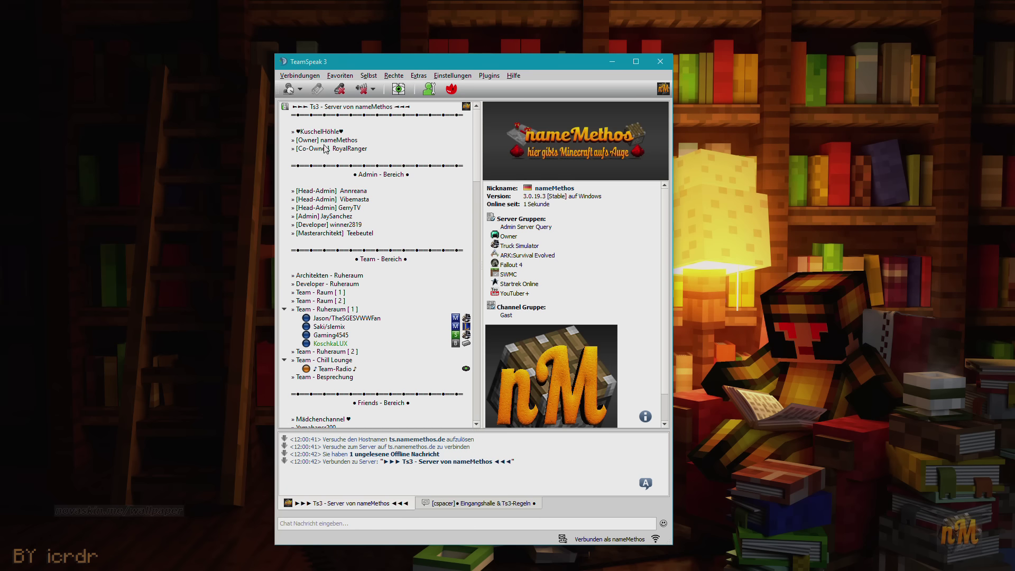
{"action": "left_click", "coordinate": [321, 141]}
{"action": "double_click", "coordinate": [321, 141]}
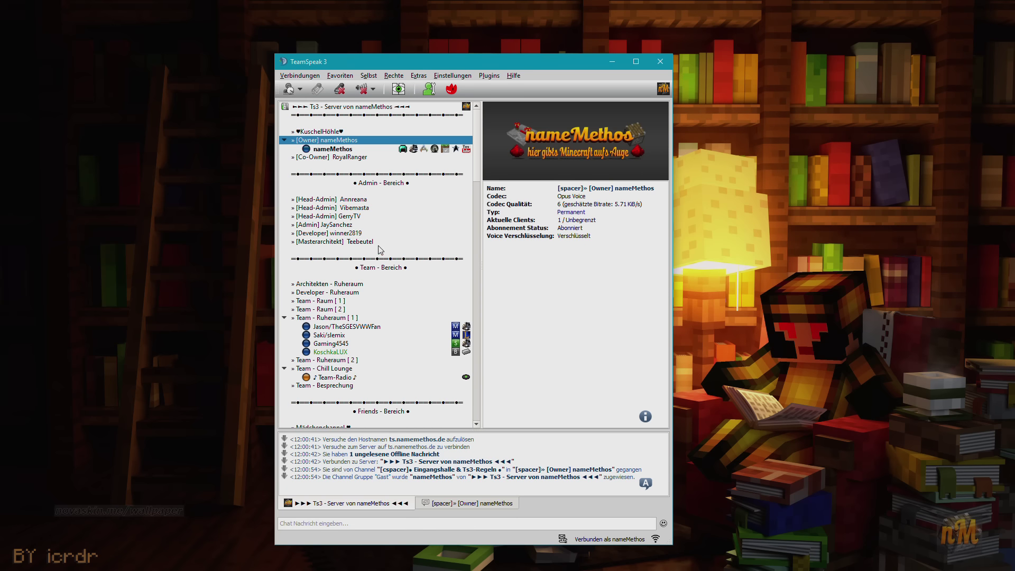
- Look through the server's channel sections down to the talk channels of the Laber-Bereich
{"action": "scroll", "coordinate": [378, 248], "scroll_direction": "down", "scroll_amount": 15}
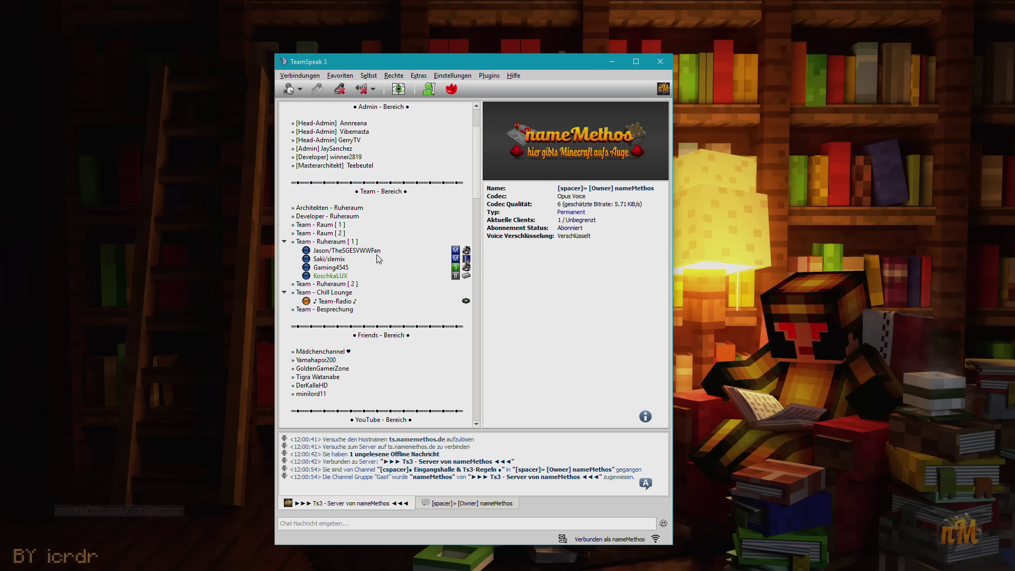
{"action": "scroll", "coordinate": [389, 248], "scroll_direction": "down", "scroll_amount": 6}
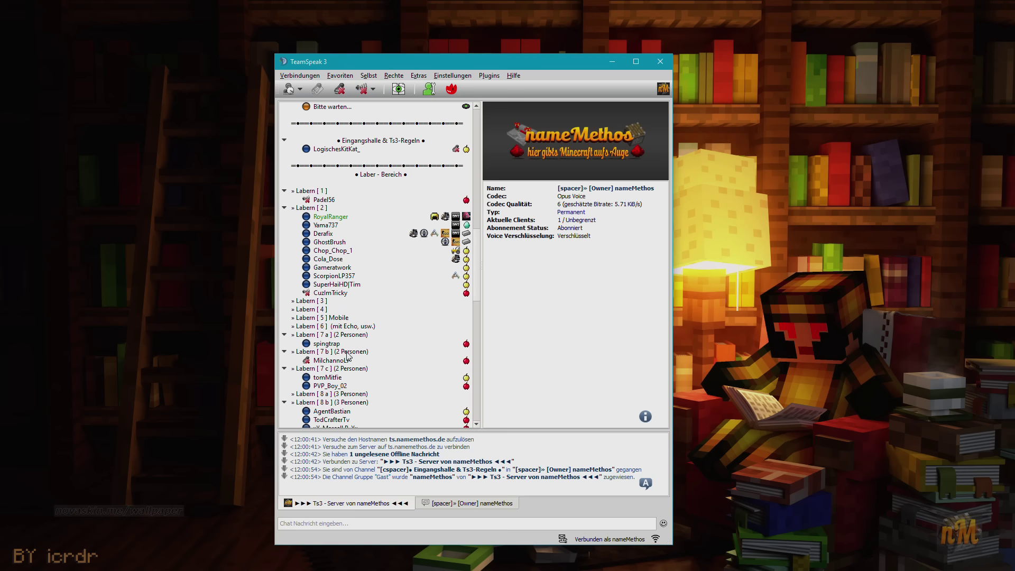
{"action": "scroll", "coordinate": [355, 336], "scroll_direction": "down", "scroll_amount": 4}
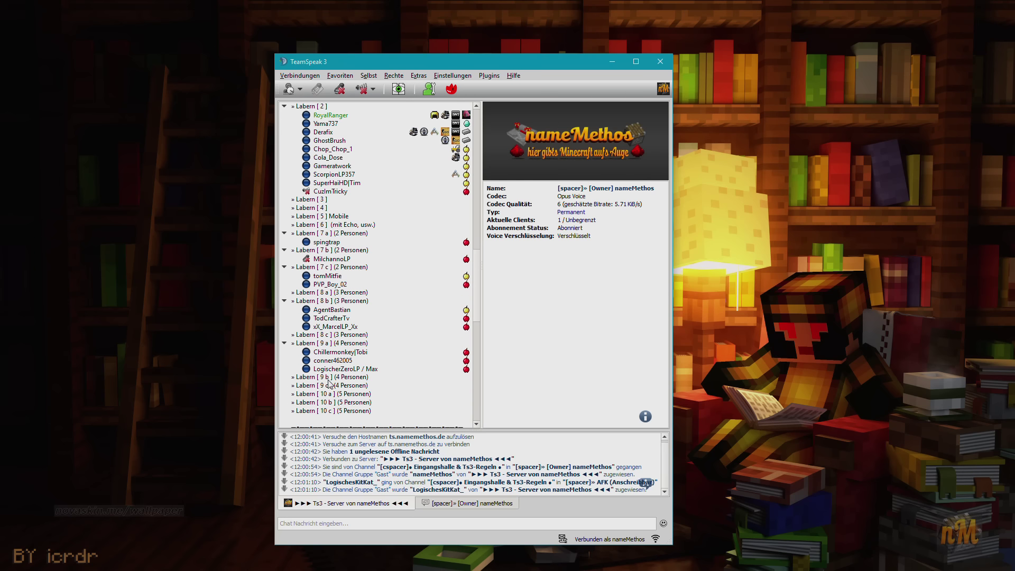
{"action": "scroll", "coordinate": [364, 342], "scroll_direction": "up", "scroll_amount": 5}
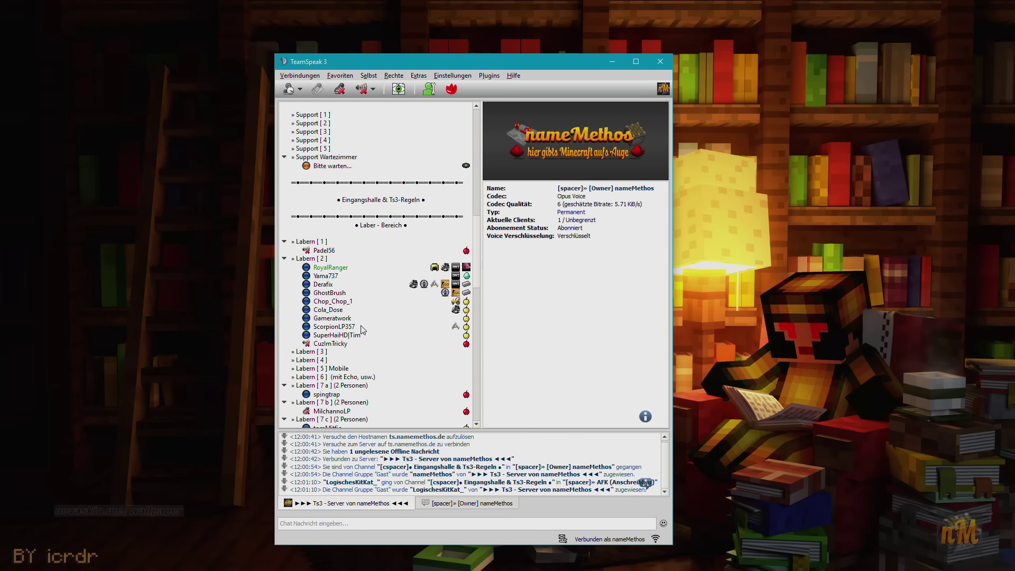
{"action": "scroll", "coordinate": [365, 333], "scroll_direction": "up", "scroll_amount": 20}
{"action": "scroll", "coordinate": [391, 307], "scroll_direction": "up", "scroll_amount": 1}
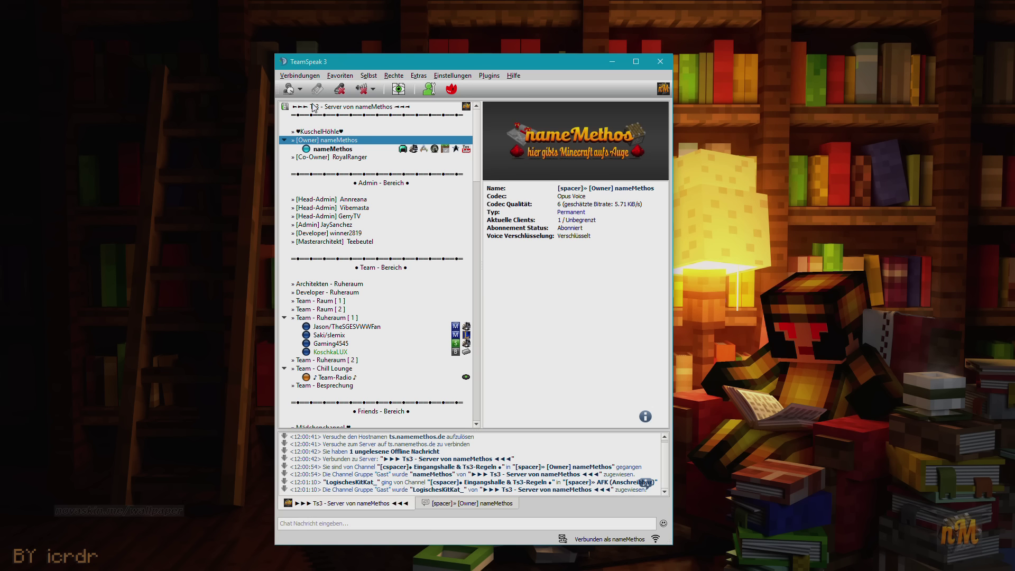
- Mute your own microphone while staying in the owner's channel
{"action": "left_click", "coordinate": [342, 90]}
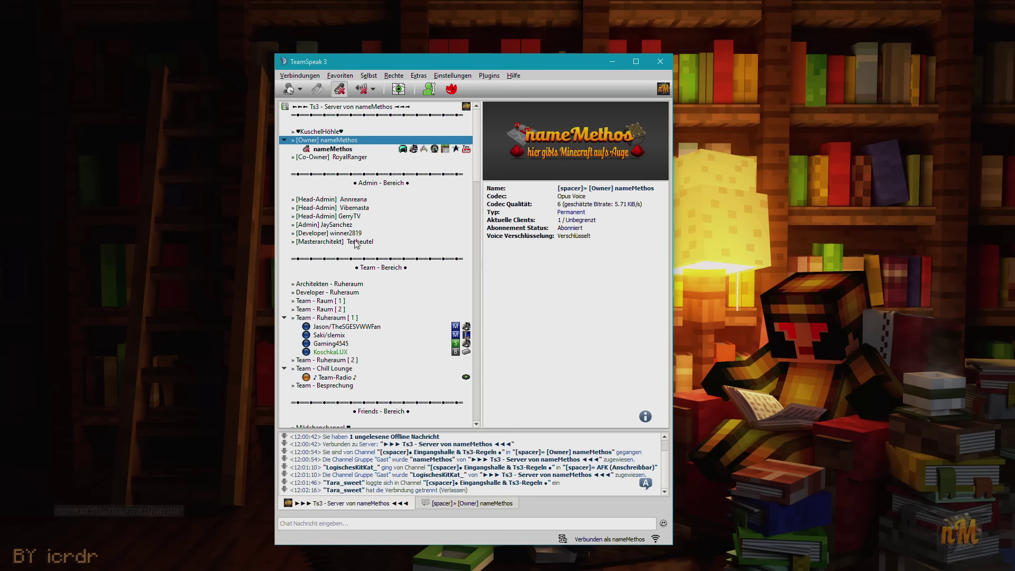
{"action": "scroll", "coordinate": [364, 281], "scroll_direction": "down", "scroll_amount": 8}
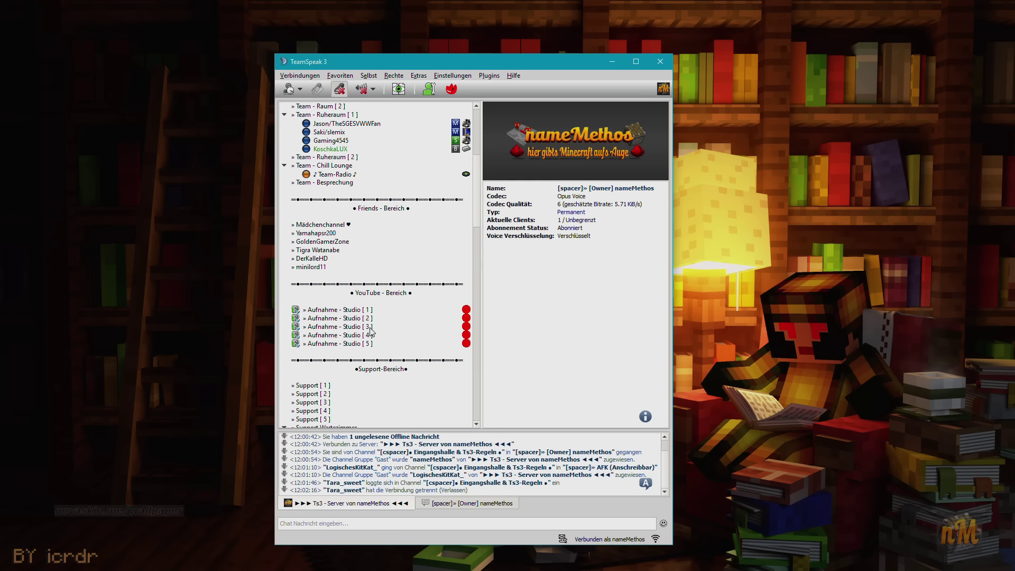
{"action": "scroll", "coordinate": [372, 294], "scroll_direction": "up", "scroll_amount": 1}
{"action": "scroll", "coordinate": [372, 294], "scroll_direction": "up", "scroll_amount": 7}
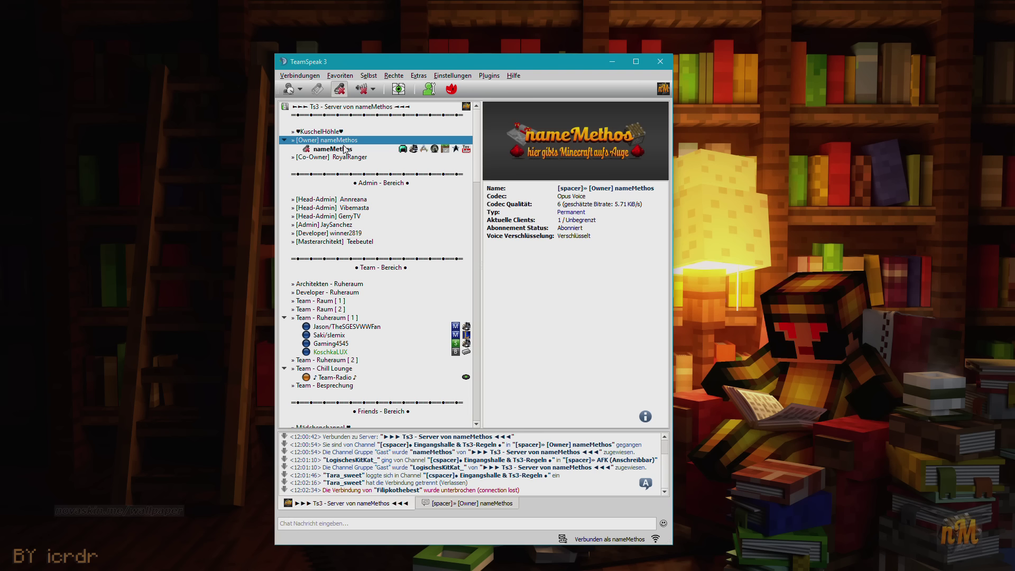
- Mute your own speakers in addition to the microphone
{"action": "left_click", "coordinate": [359, 95]}
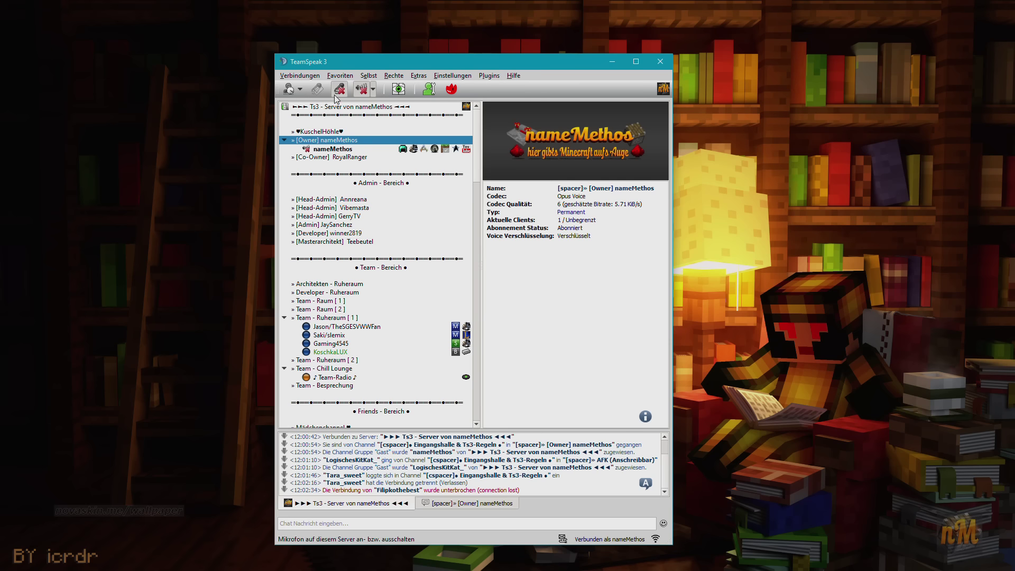
{"action": "left_click", "coordinate": [304, 77]}
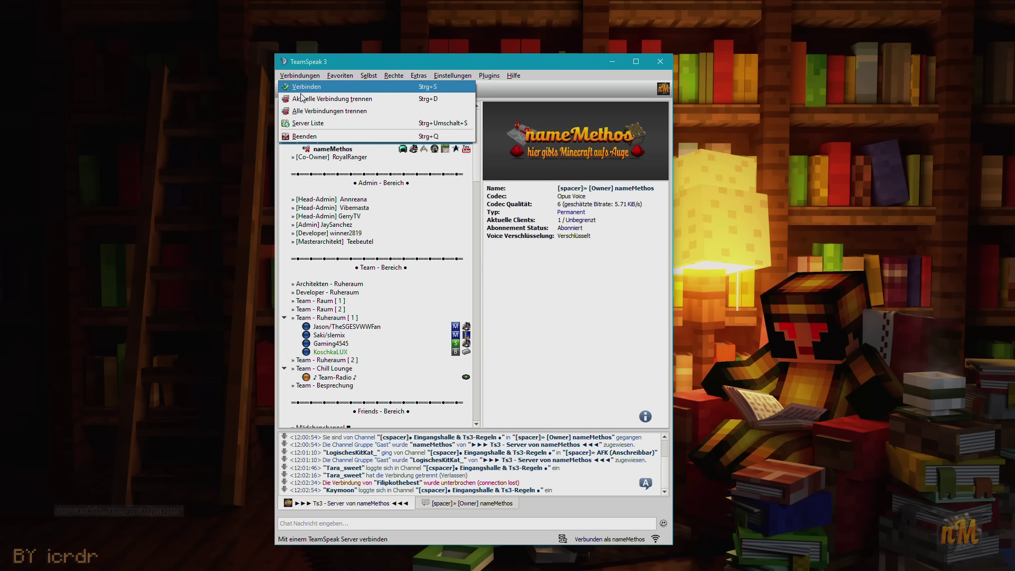
{"action": "left_click", "coordinate": [323, 87]}
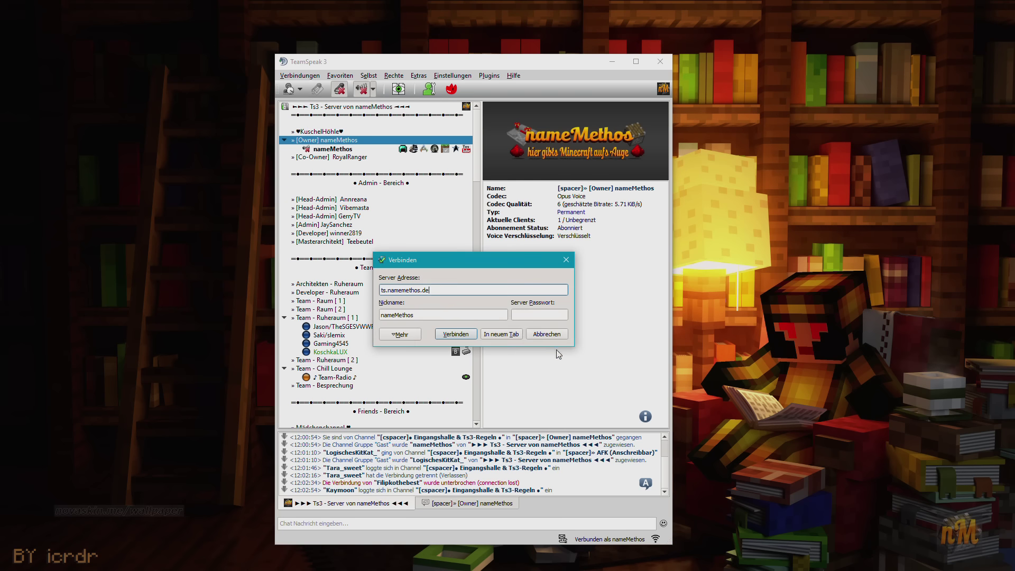
{"action": "left_click", "coordinate": [549, 334]}
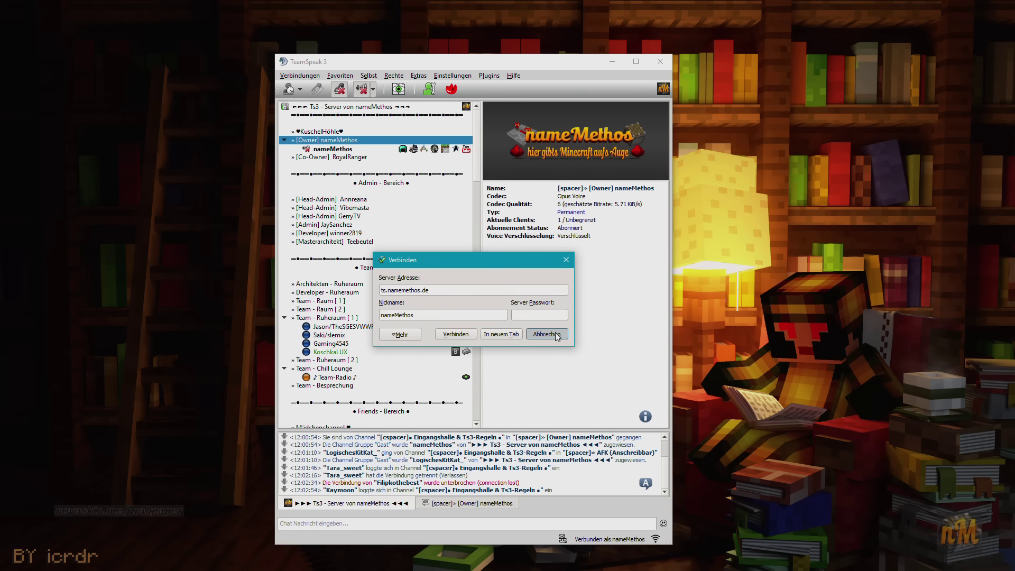
- Disconnect from the current server
{"action": "left_click", "coordinate": [305, 75]}
{"action": "left_click", "coordinate": [315, 99]}
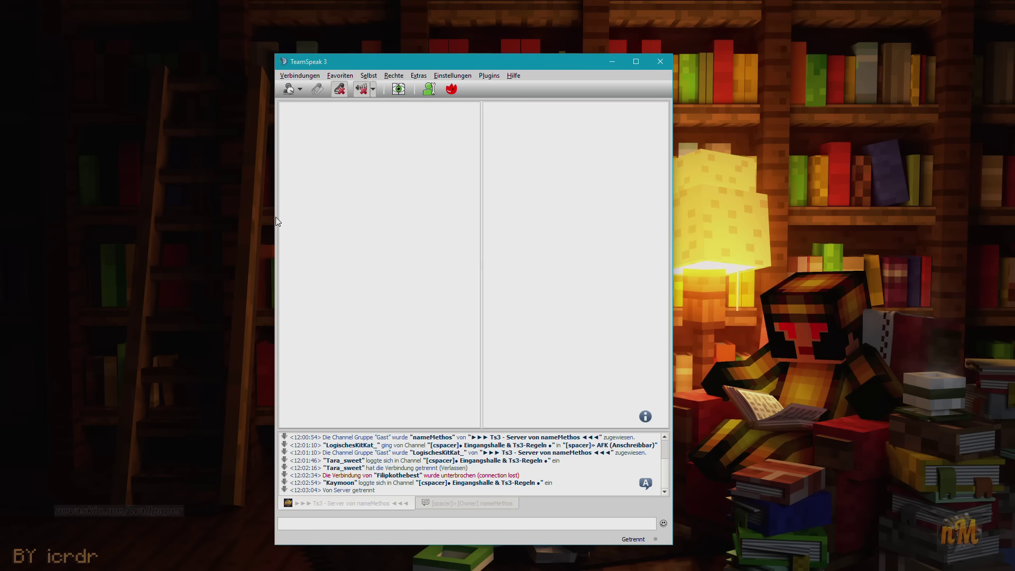
- Open the favorites manager and review the details of the saved server entries
{"action": "left_click", "coordinate": [342, 76]}
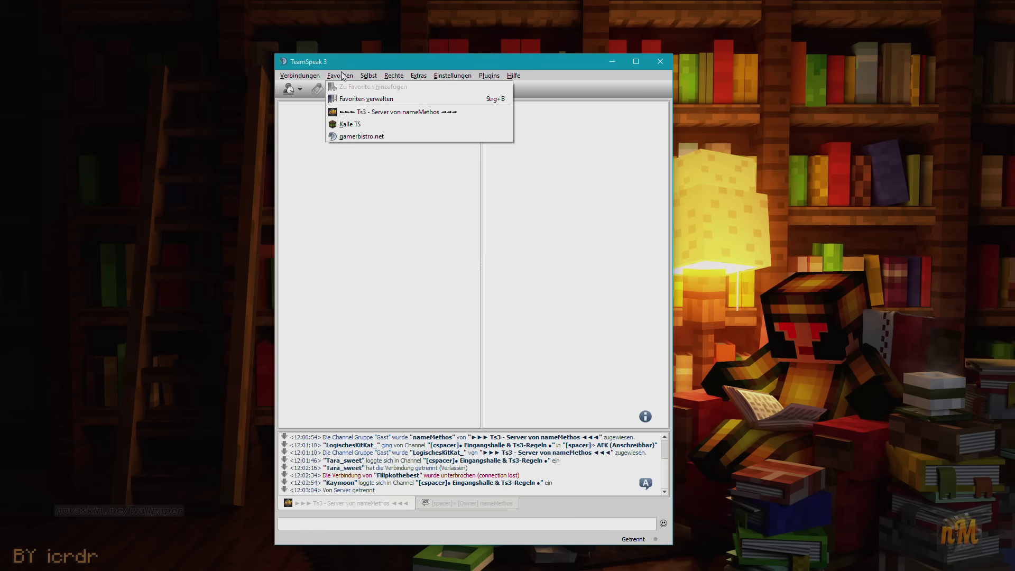
{"action": "left_click", "coordinate": [359, 99]}
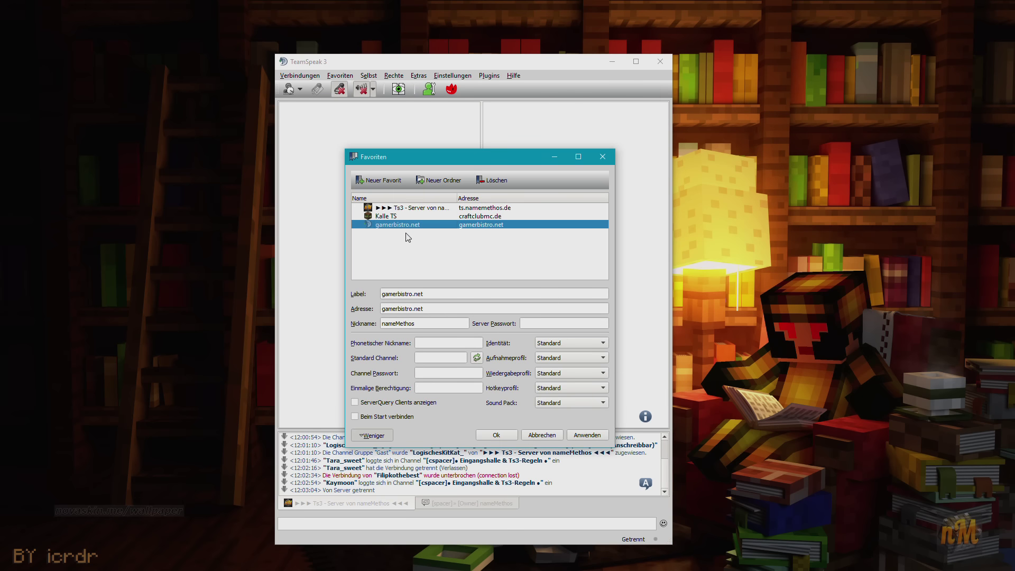
{"action": "left_click", "coordinate": [392, 208]}
{"action": "left_click", "coordinate": [395, 216]}
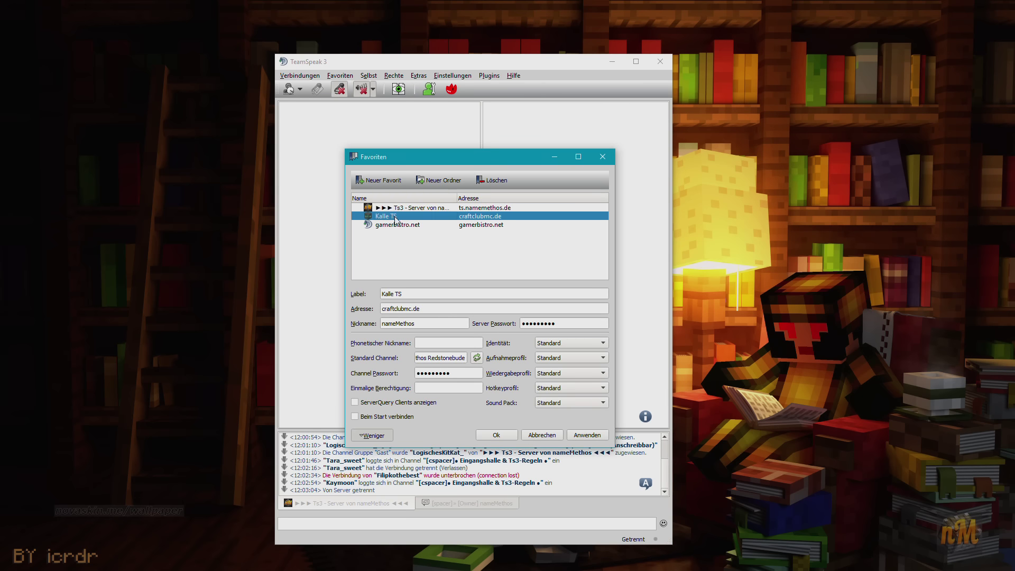
{"action": "left_click", "coordinate": [394, 208]}
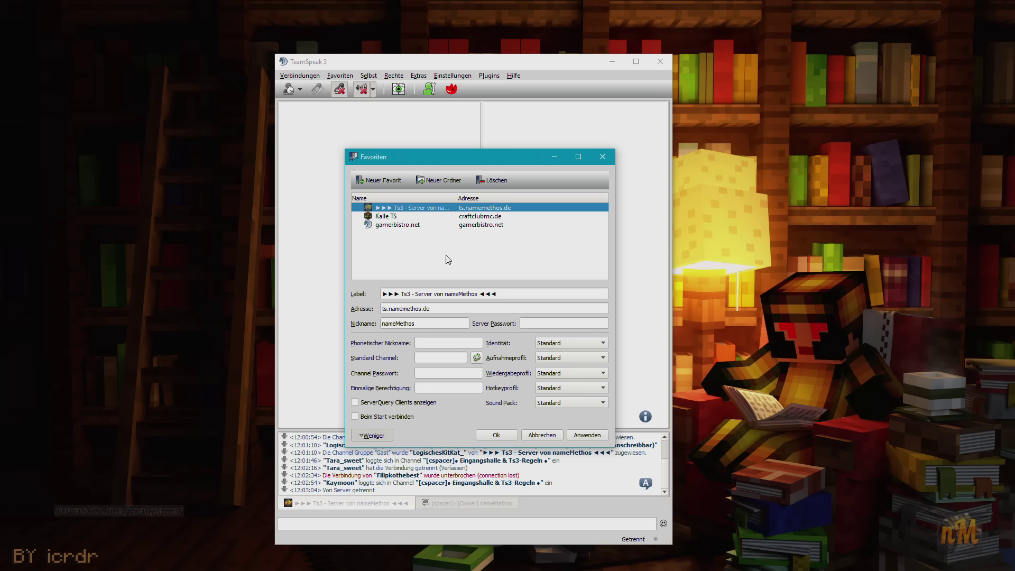
- Create a new server favorite and label it HalliGalli
{"action": "left_click", "coordinate": [377, 182]}
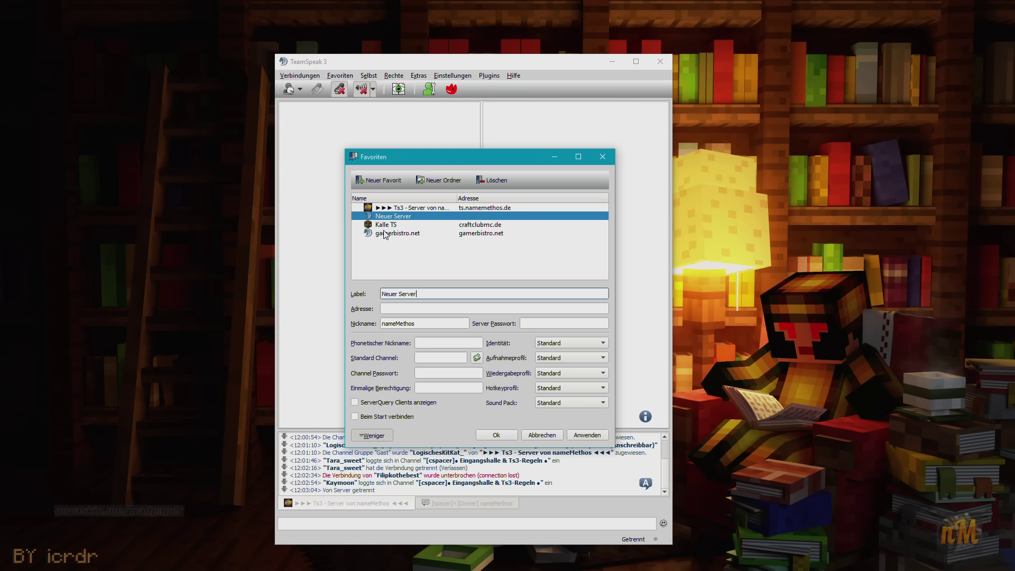
{"action": "left_click_drag", "start_coordinate": [438, 296], "coordinate": [296, 293]}
{"action": "type", "text": "HalliG"}
{"action": "type", "text": "alli"}
- Enter halligalli.de as the server address of the HalliGalli favorite
{"action": "left_click", "coordinate": [398, 308]}
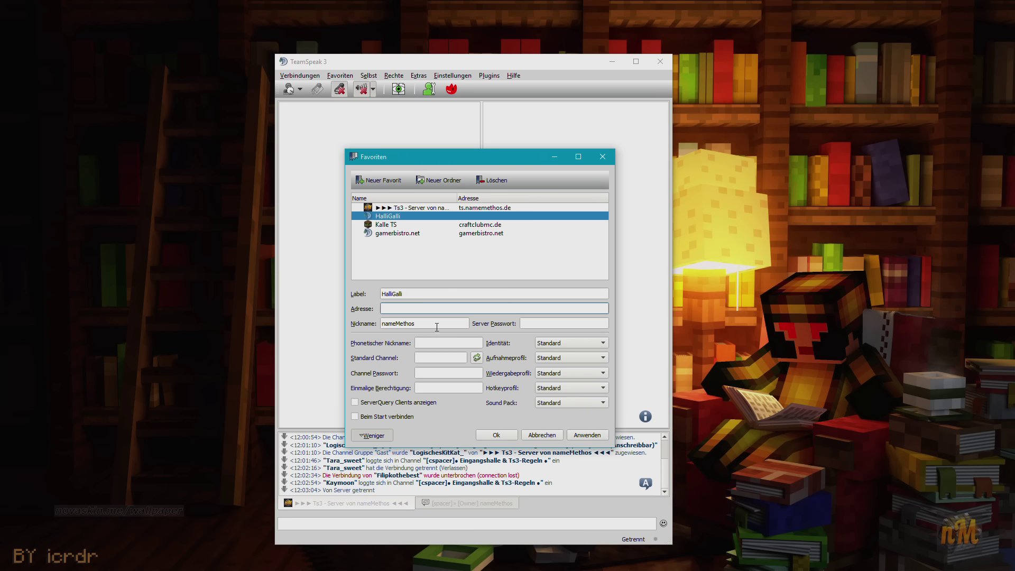
{"action": "type", "text": "H"}
{"action": "key", "text": "BackSpace"}
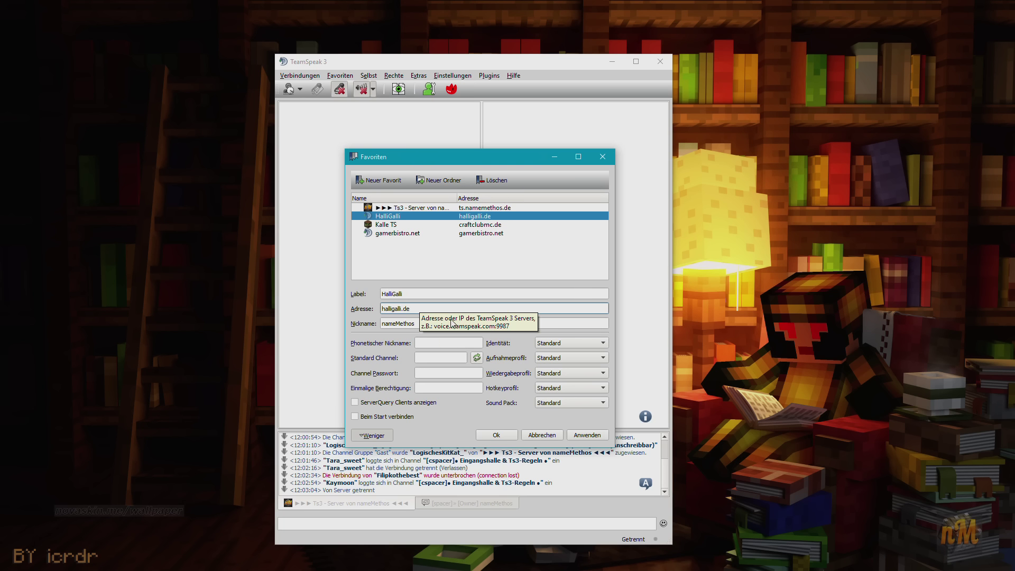
{"action": "left_click_drag", "start_coordinate": [427, 308], "coordinate": [381, 309]}
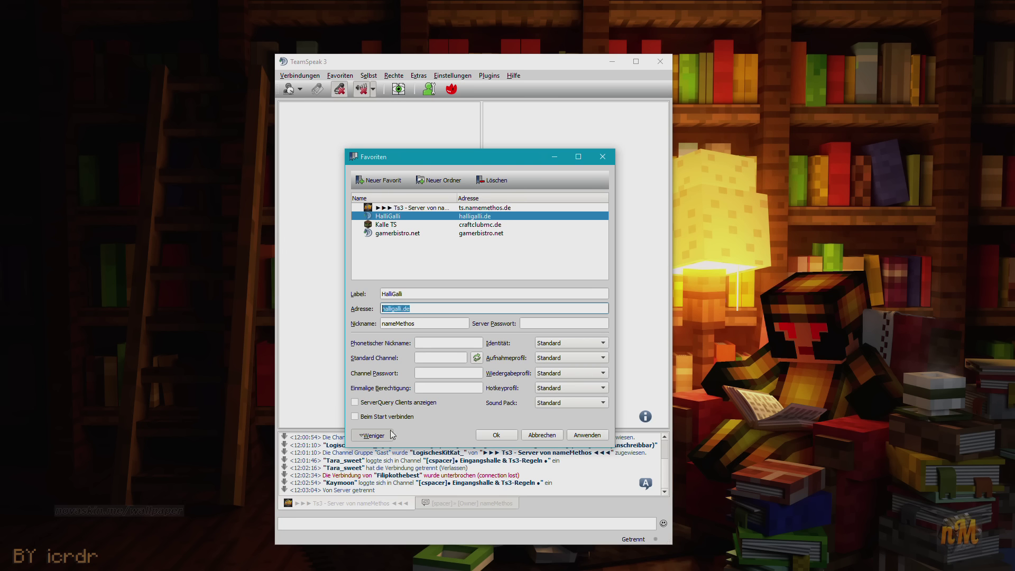
{"action": "left_click", "coordinate": [421, 309]}
{"action": "left_click_drag", "start_coordinate": [421, 309], "coordinate": [376, 300]}
{"action": "left_click", "coordinate": [438, 308]}
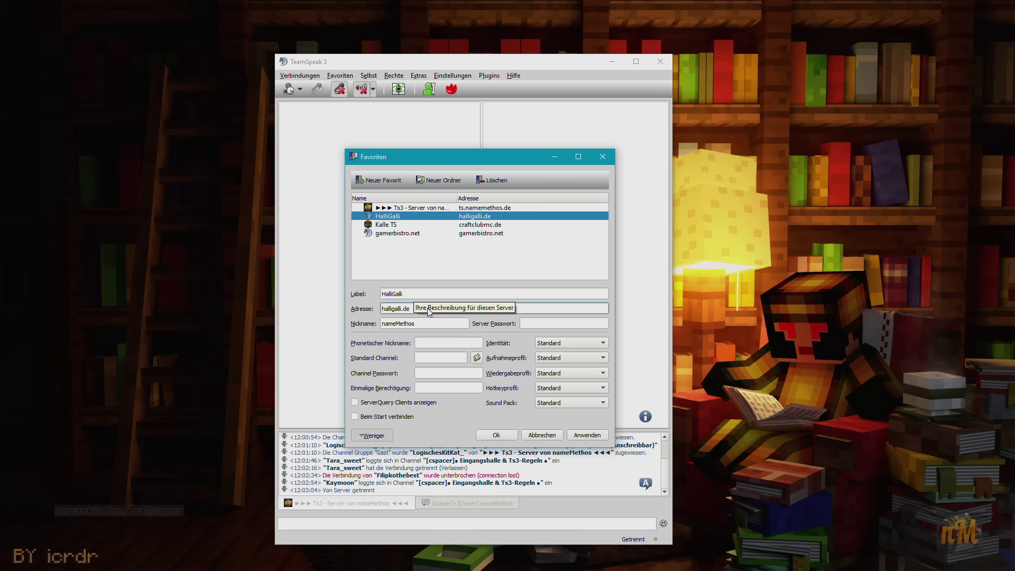
{"action": "left_click_drag", "start_coordinate": [425, 309], "coordinate": [310, 306]}
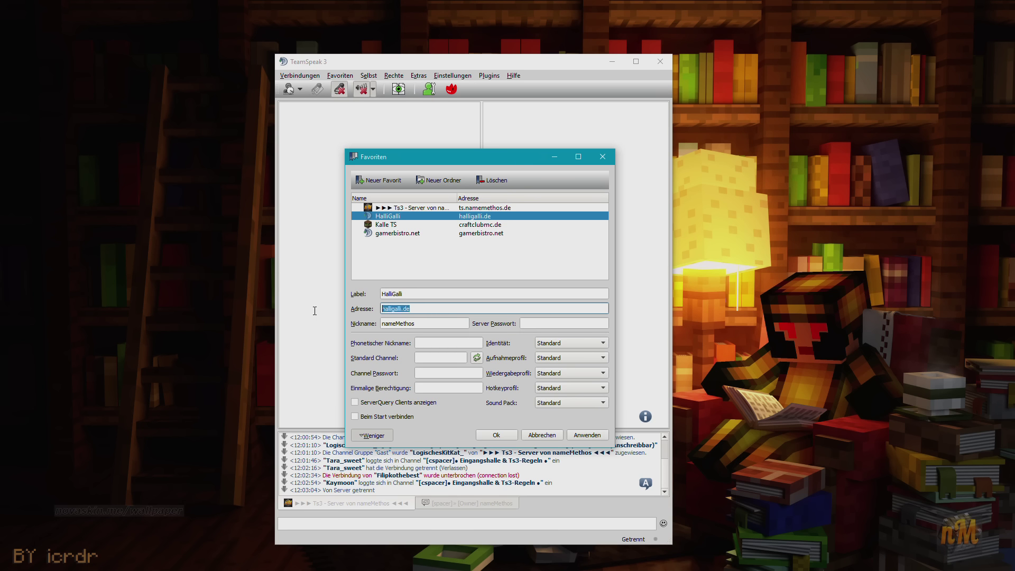
{"action": "left_click", "coordinate": [413, 308]}
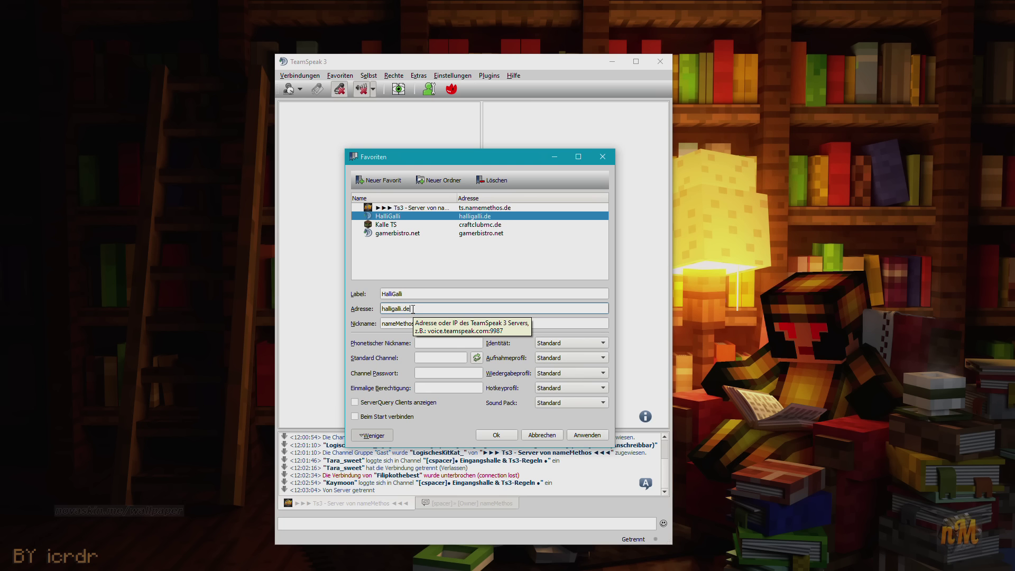
- Set the HalliGalli favorite's server address to 25.362.175:26485, including the port
{"action": "left_click_drag", "start_coordinate": [413, 308], "coordinate": [328, 317]}
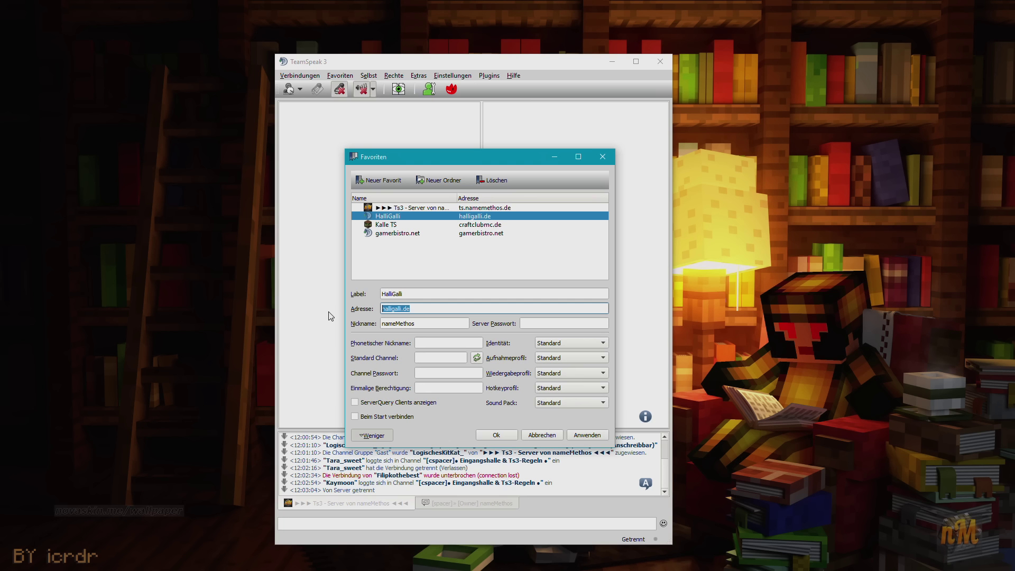
{"action": "type", "text": "25.362.175:26485"}
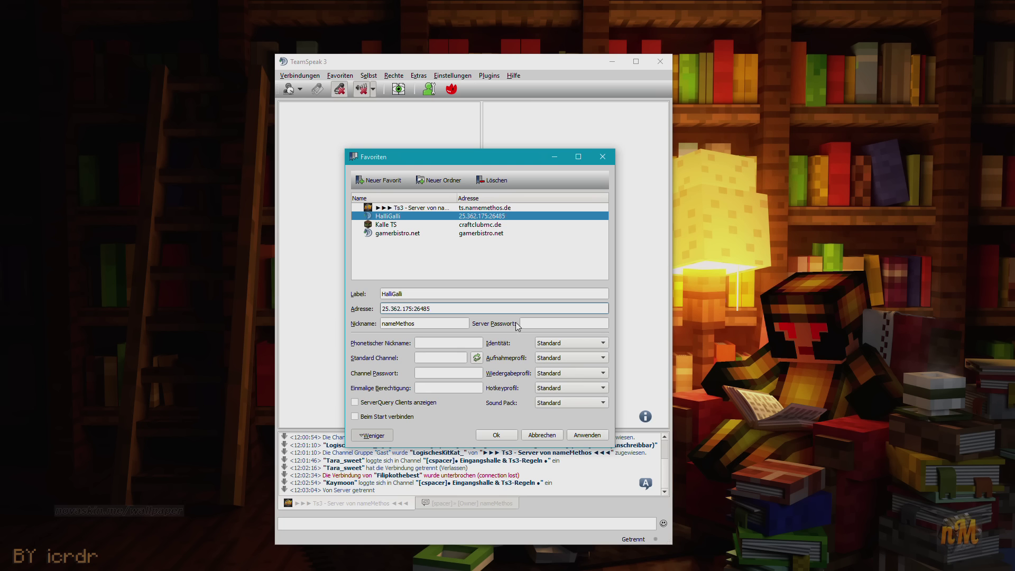
{"action": "left_click_drag", "start_coordinate": [436, 310], "coordinate": [348, 315]}
{"action": "left_click", "coordinate": [436, 311]}
- Keep the favorite's prefilled nickname, leave the server password empty and save the favorites
{"action": "left_click", "coordinate": [423, 325]}
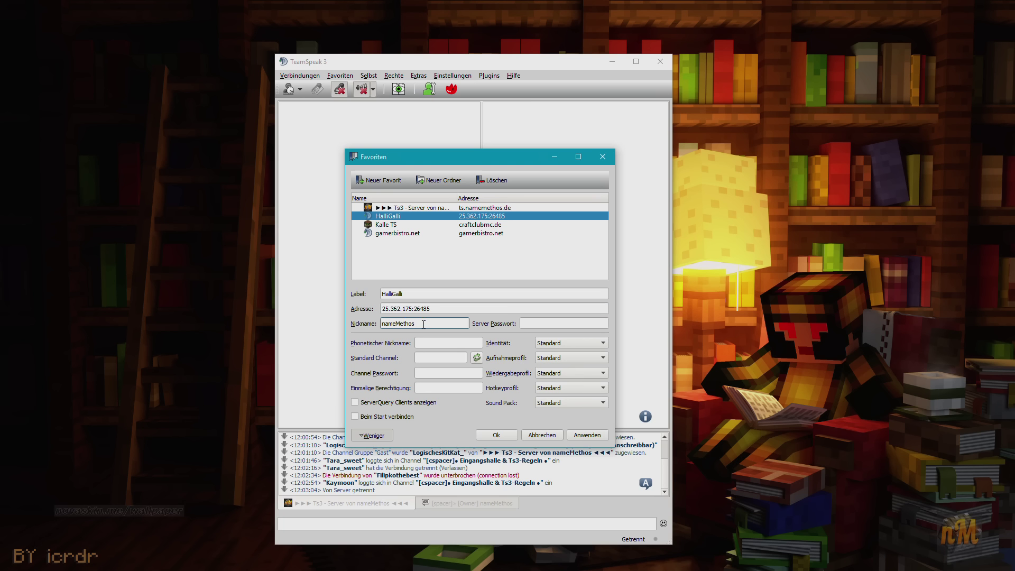
{"action": "double_click", "coordinate": [423, 324]}
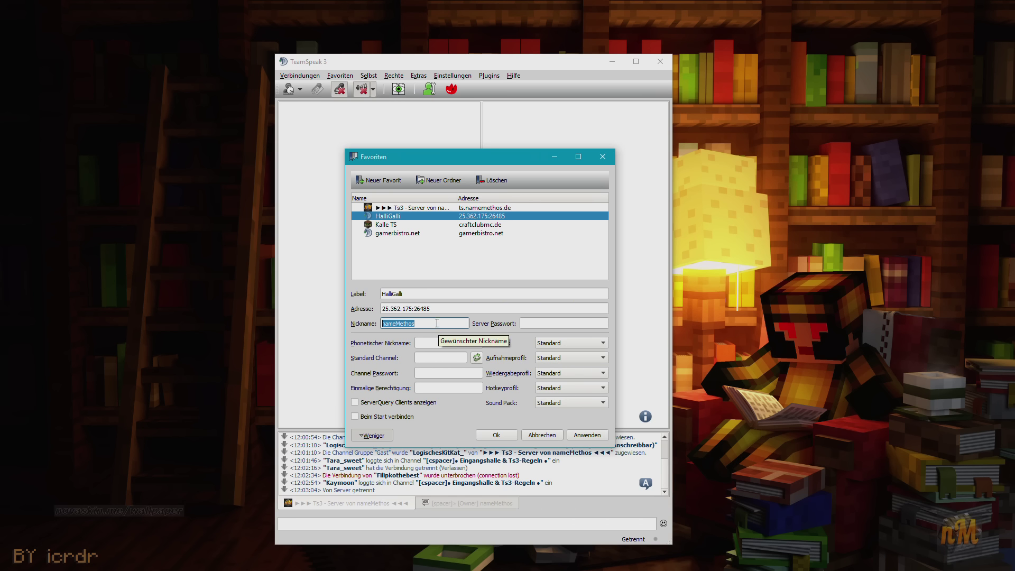
{"action": "left_click", "coordinate": [493, 330]}
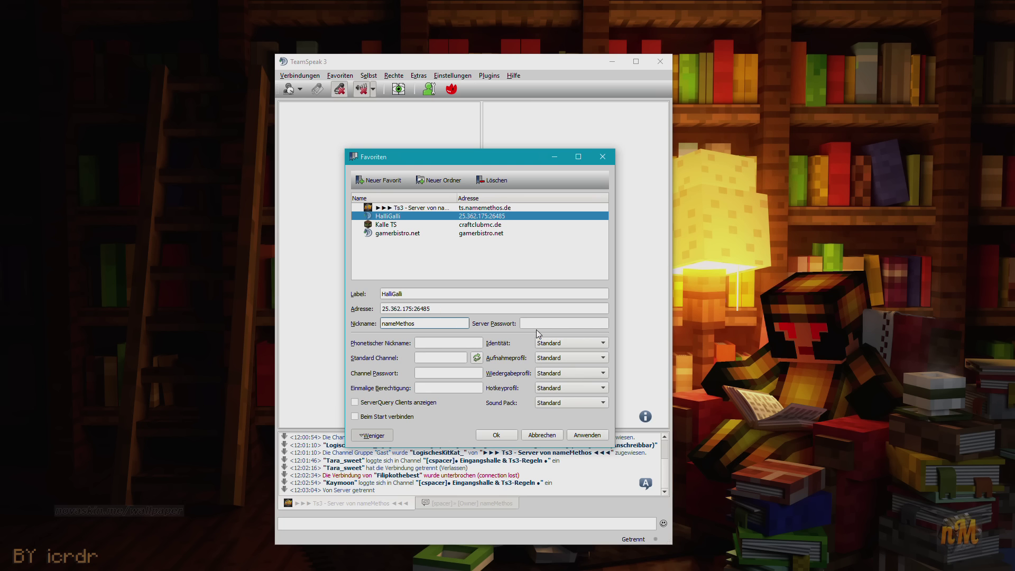
{"action": "left_click", "coordinate": [531, 325]}
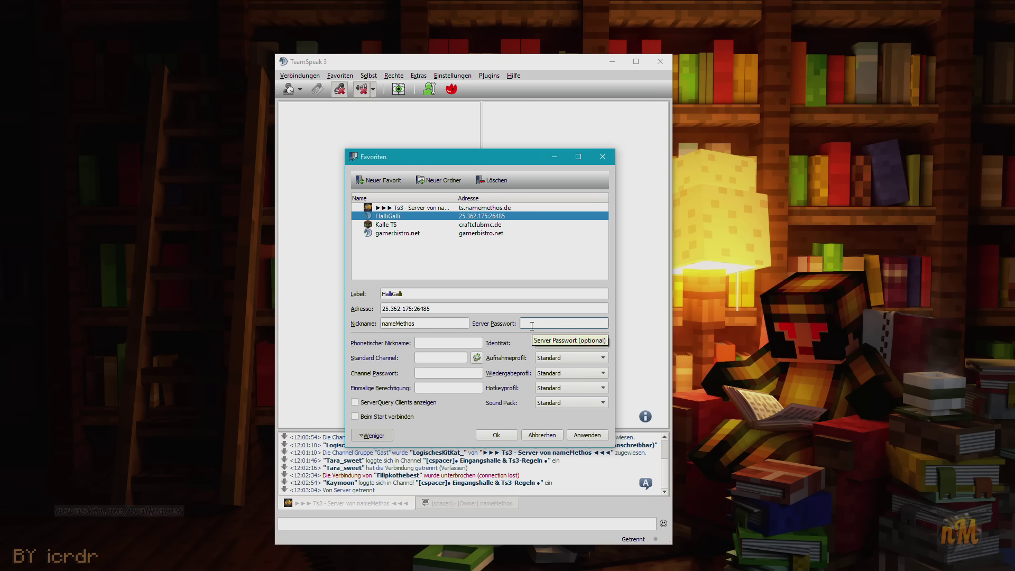
{"action": "left_click", "coordinate": [583, 438]}
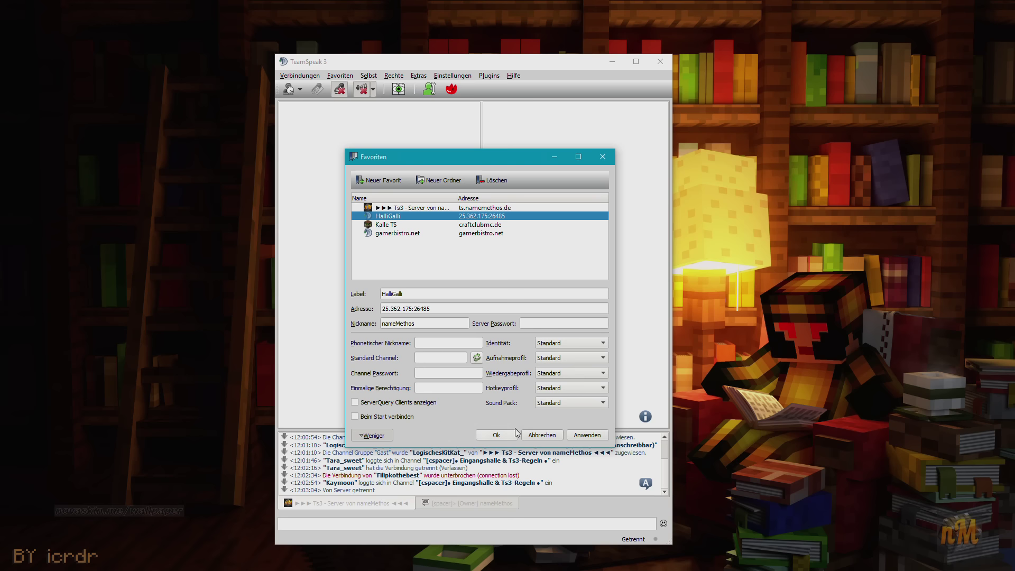
{"action": "left_click", "coordinate": [493, 436]}
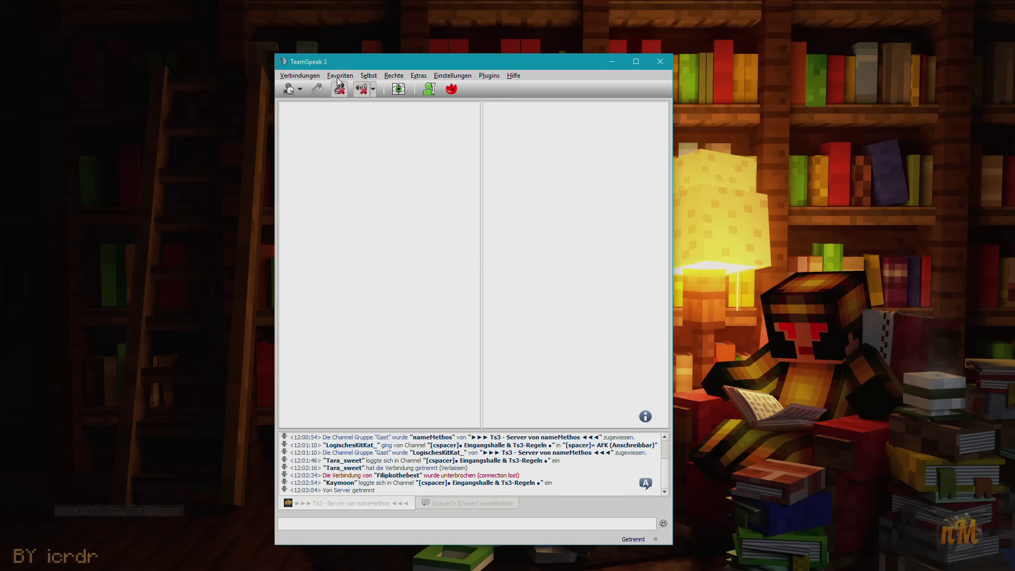
- Try to connect to the server saved as the HalliGalli favorite
{"action": "left_click", "coordinate": [341, 76]}
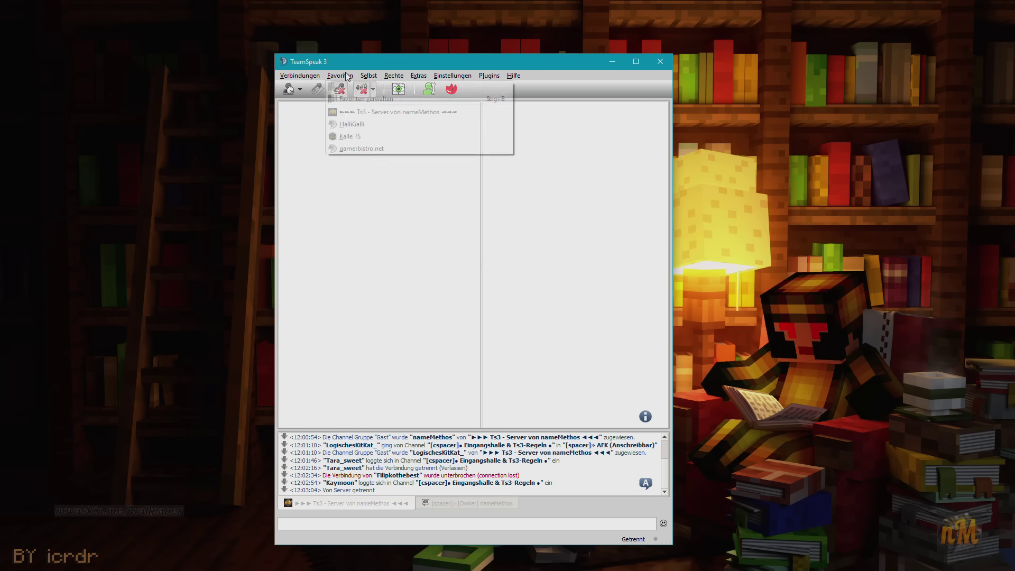
{"action": "left_click", "coordinate": [364, 124]}
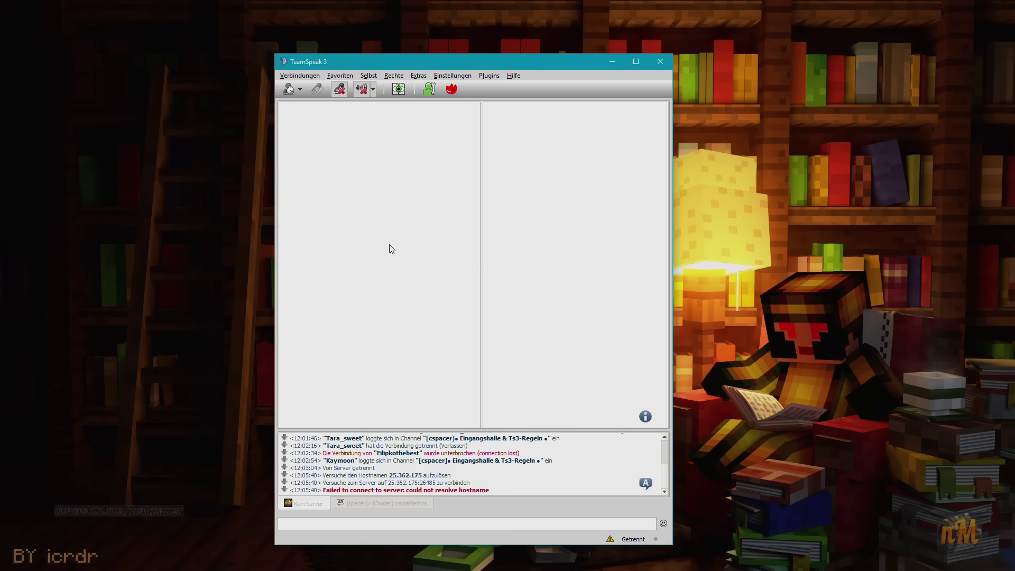
- Connect to the Kalle TS favorite and look through its channel tree down to the AFK channels
{"action": "left_click", "coordinate": [338, 75]}
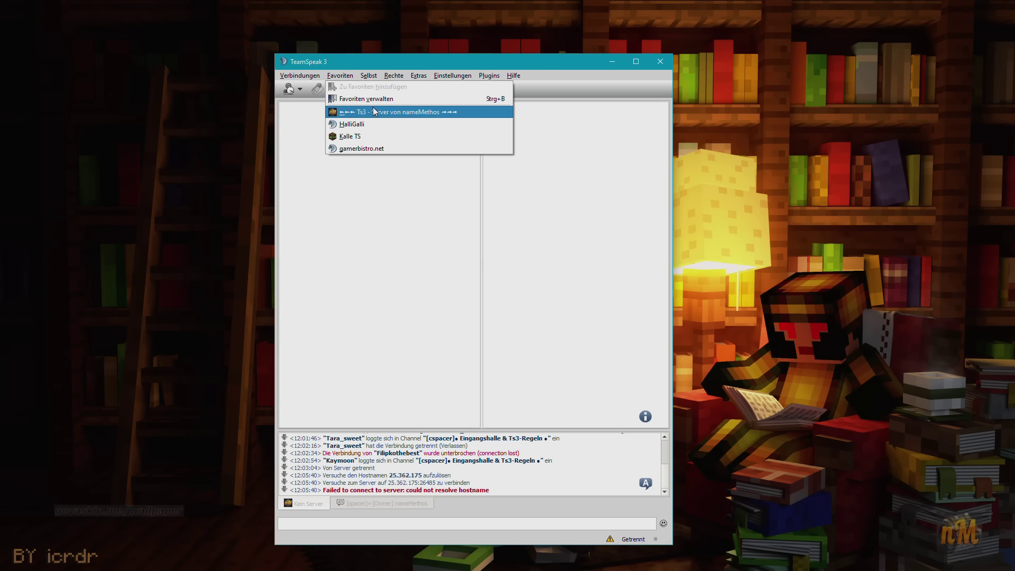
{"action": "left_click", "coordinate": [373, 136]}
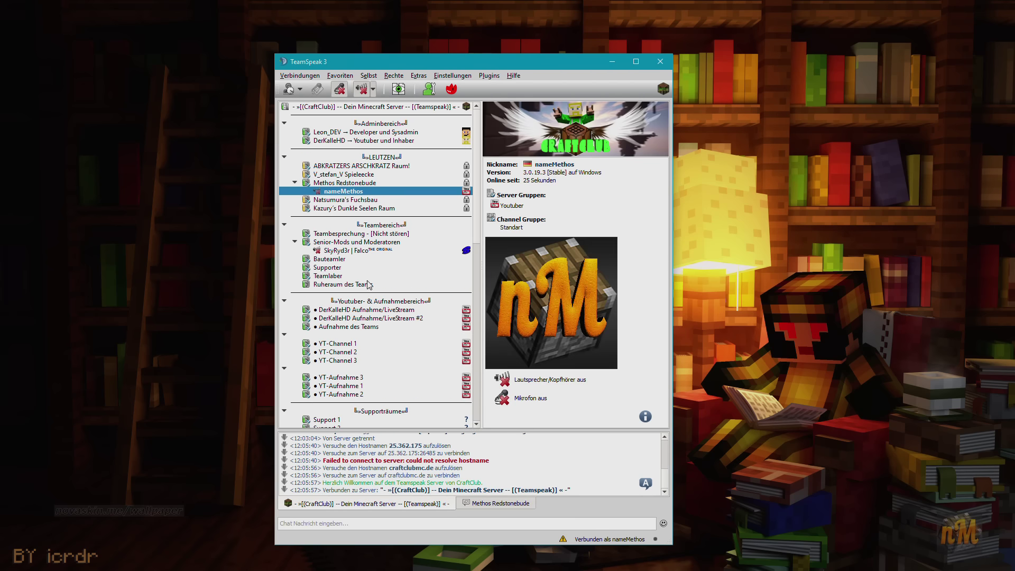
{"action": "scroll", "coordinate": [369, 275], "scroll_direction": "down", "scroll_amount": 6}
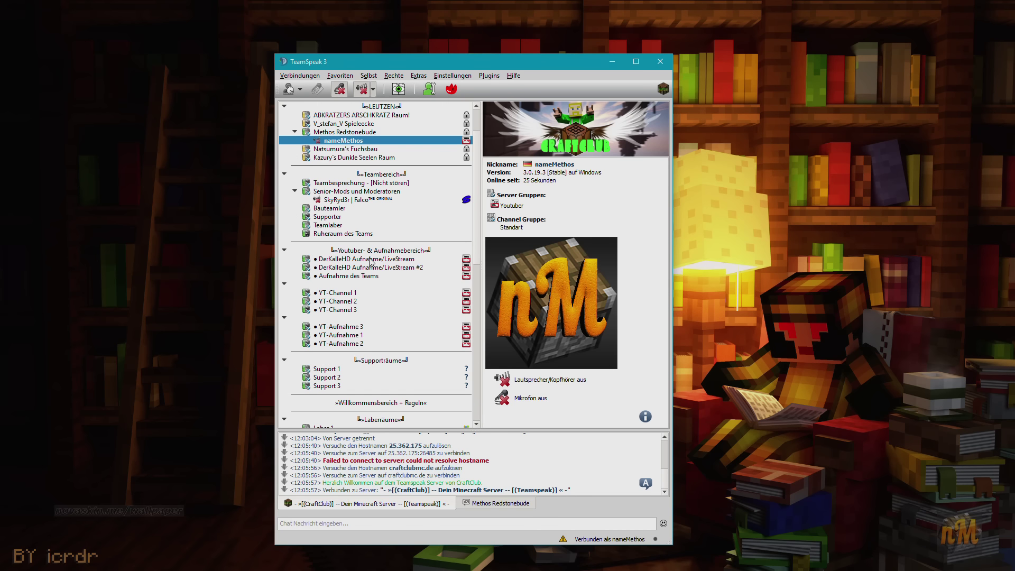
{"action": "scroll", "coordinate": [369, 260], "scroll_direction": "up", "scroll_amount": 6}
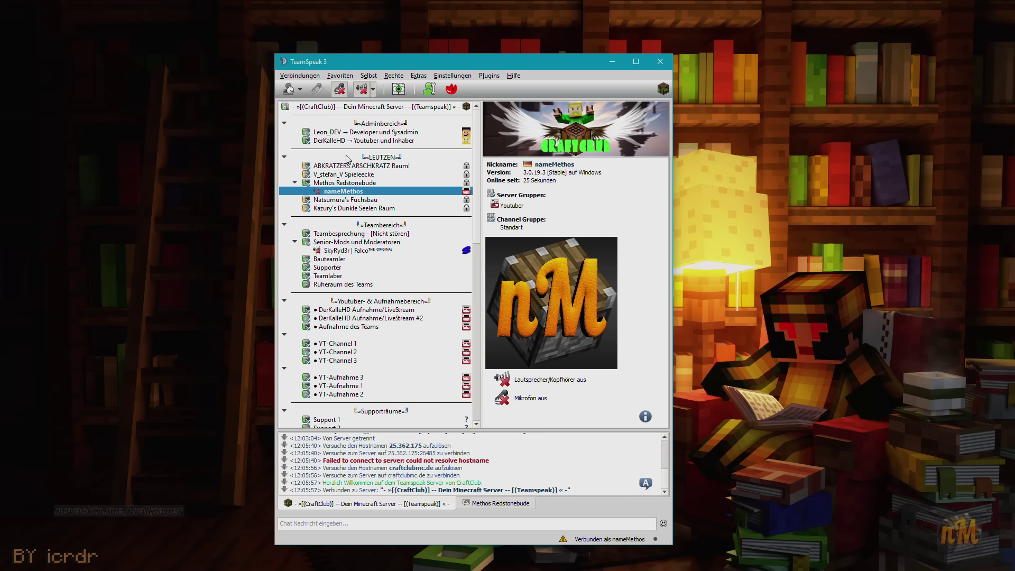
{"action": "scroll", "coordinate": [370, 232], "scroll_direction": "down", "scroll_amount": 9}
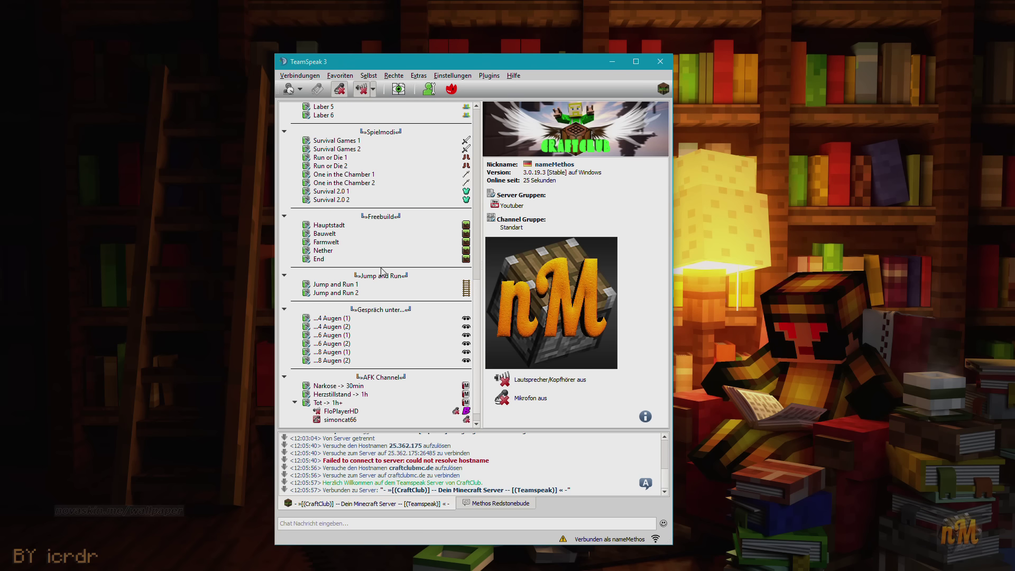
- Switch the connection to the favorite for the Ts3 - Server von nameMethos
{"action": "left_click", "coordinate": [346, 77]}
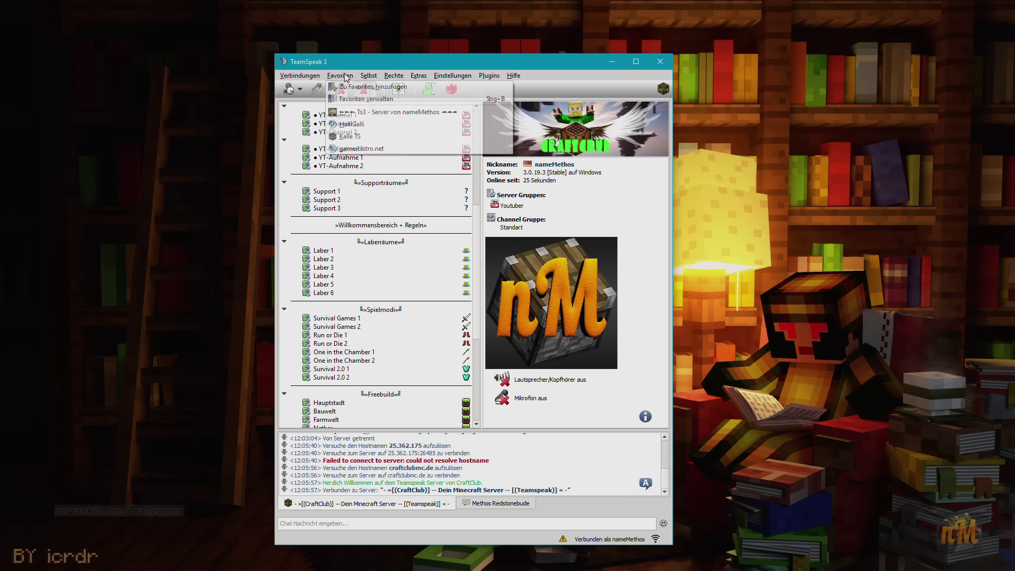
{"action": "left_click", "coordinate": [351, 121]}
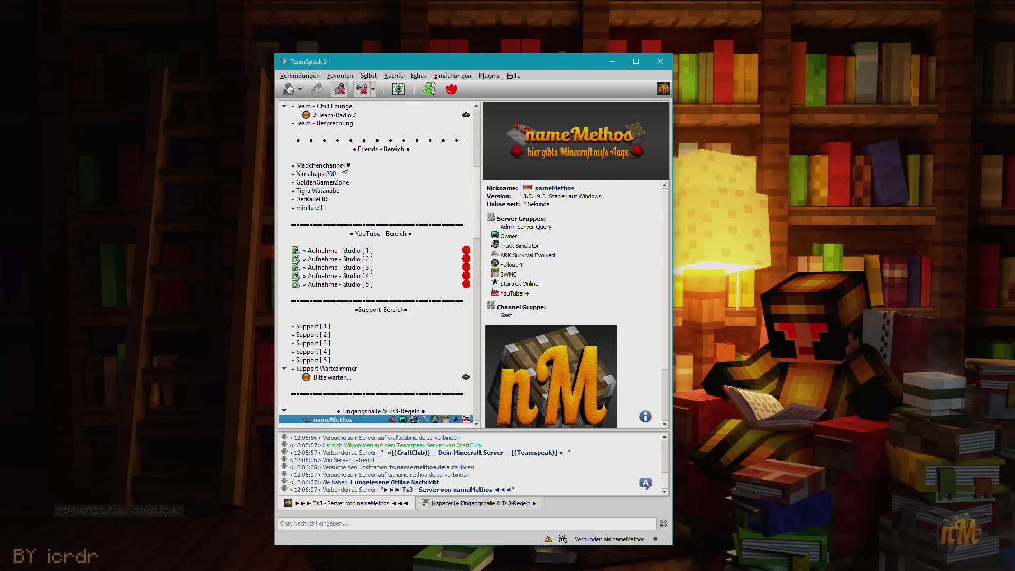
- Connect to the Kalle TS favorite in a new tab alongside the existing connection and mute the microphone and speakers there
{"action": "left_click", "coordinate": [336, 78]}
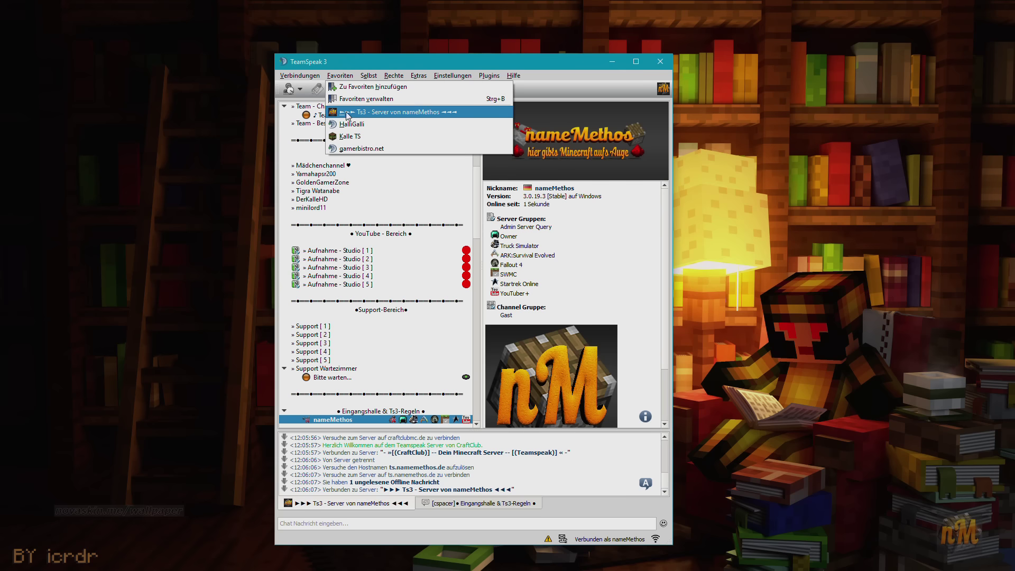
{"action": "right_click", "coordinate": [361, 135]}
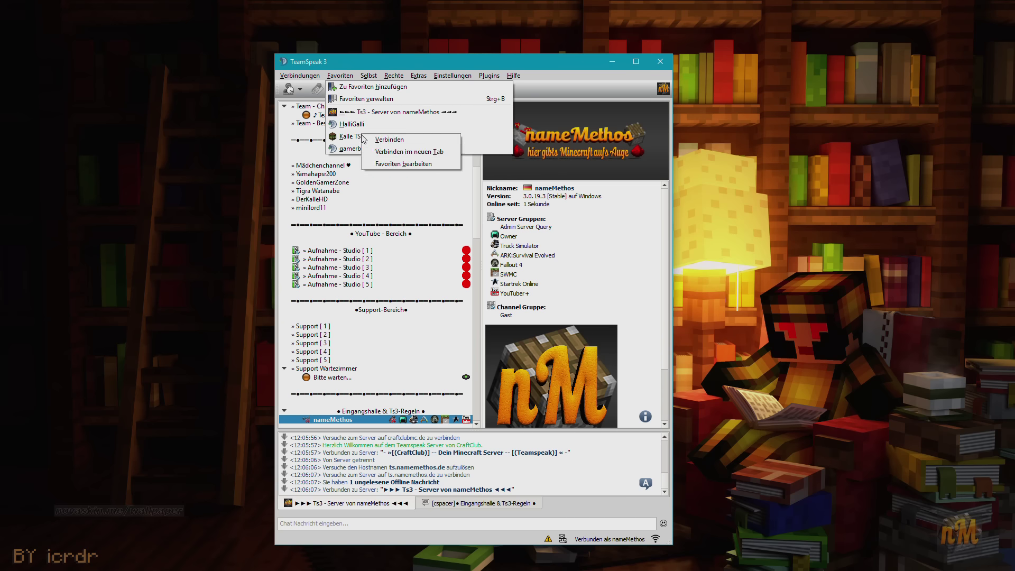
{"action": "left_click", "coordinate": [381, 152]}
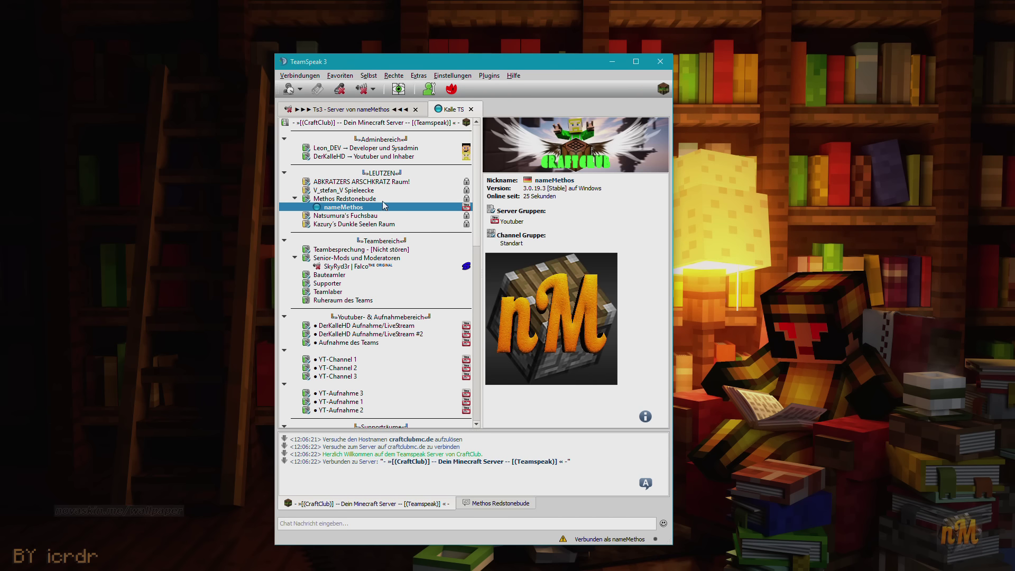
{"action": "left_click", "coordinate": [339, 89]}
{"action": "left_click", "coordinate": [361, 89]}
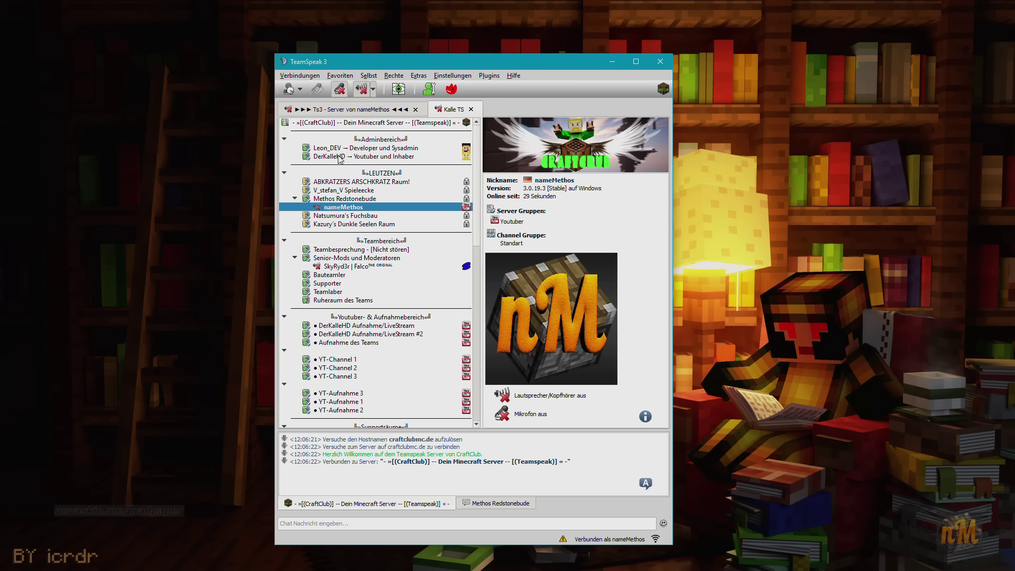
- Look at the nameMethos server, return to Kalle TS and use the microphone switch-on option for the nameMethos connection from there
{"action": "left_click", "coordinate": [342, 110]}
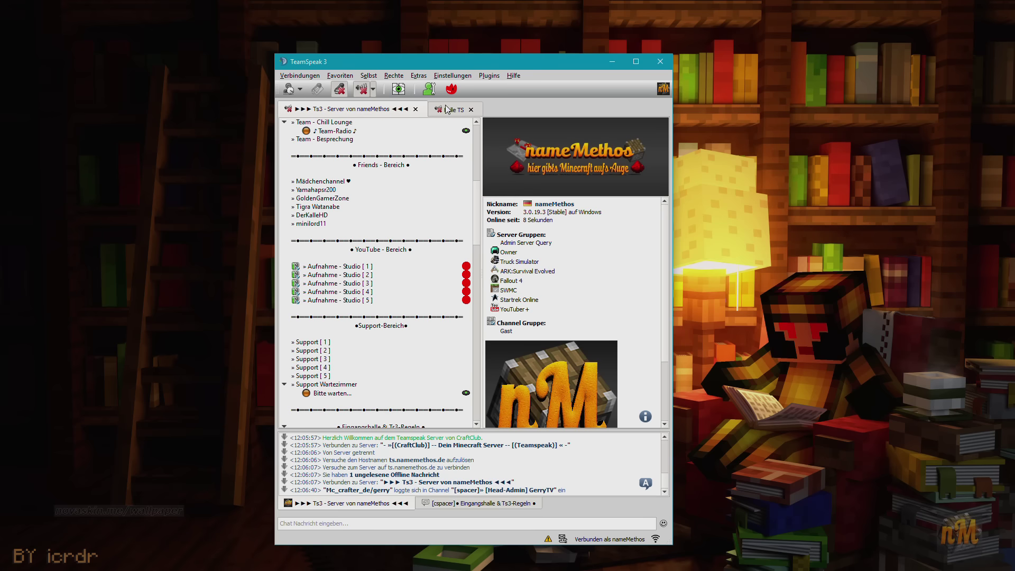
{"action": "left_click", "coordinate": [450, 109]}
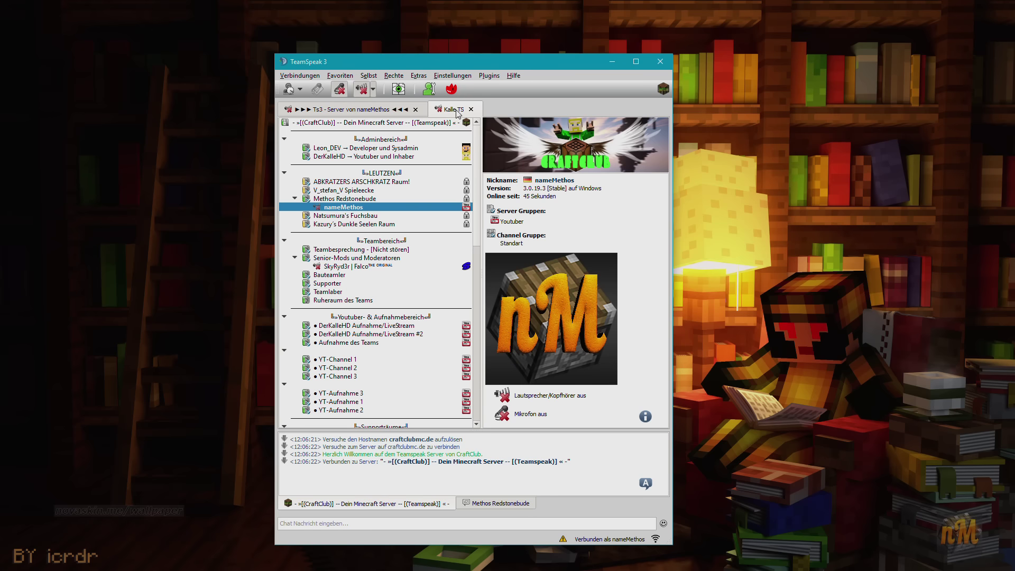
{"action": "right_click", "coordinate": [354, 109]}
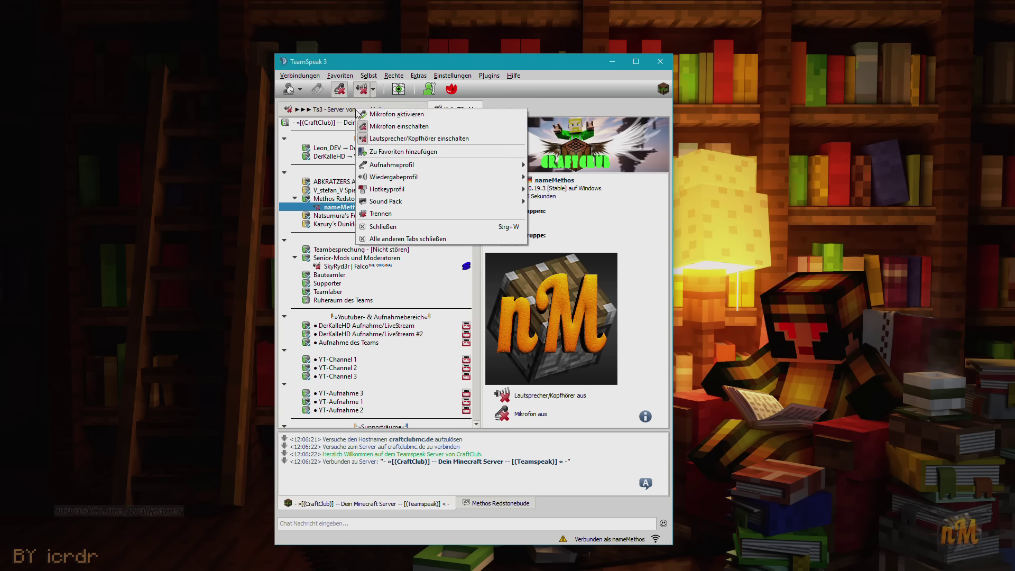
{"action": "left_click", "coordinate": [402, 129]}
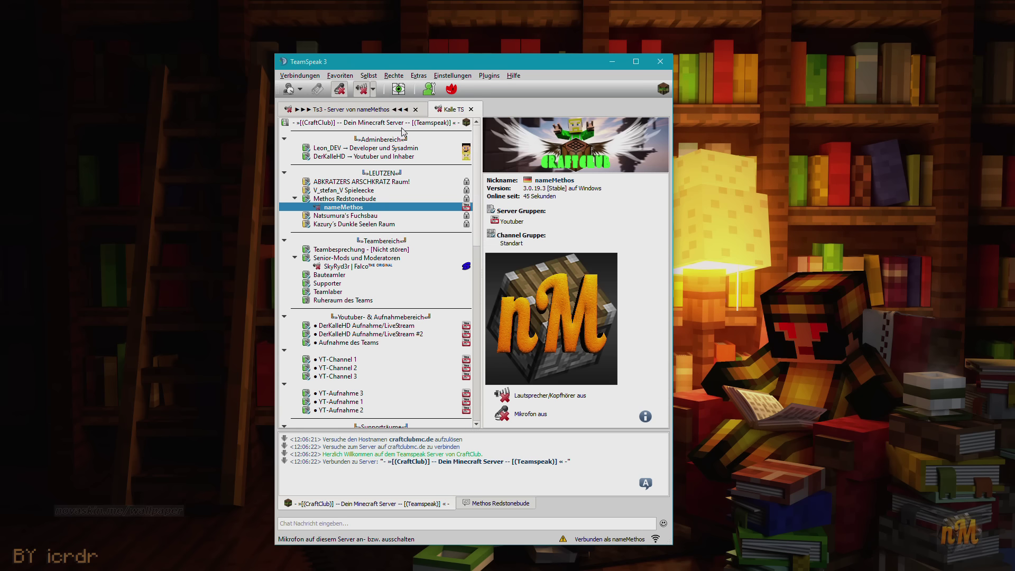